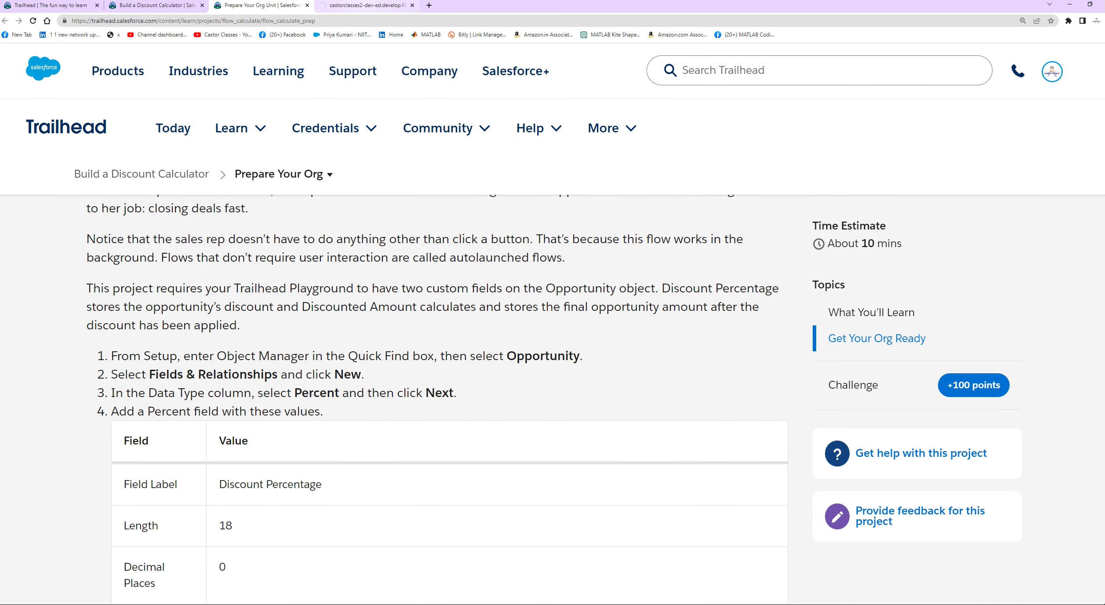
Read the Trailhead instructions for finding the Opportunity object in Object Manager while Salesforce Setup loads.
{"action": "left_click", "coordinate": [373, 5]}
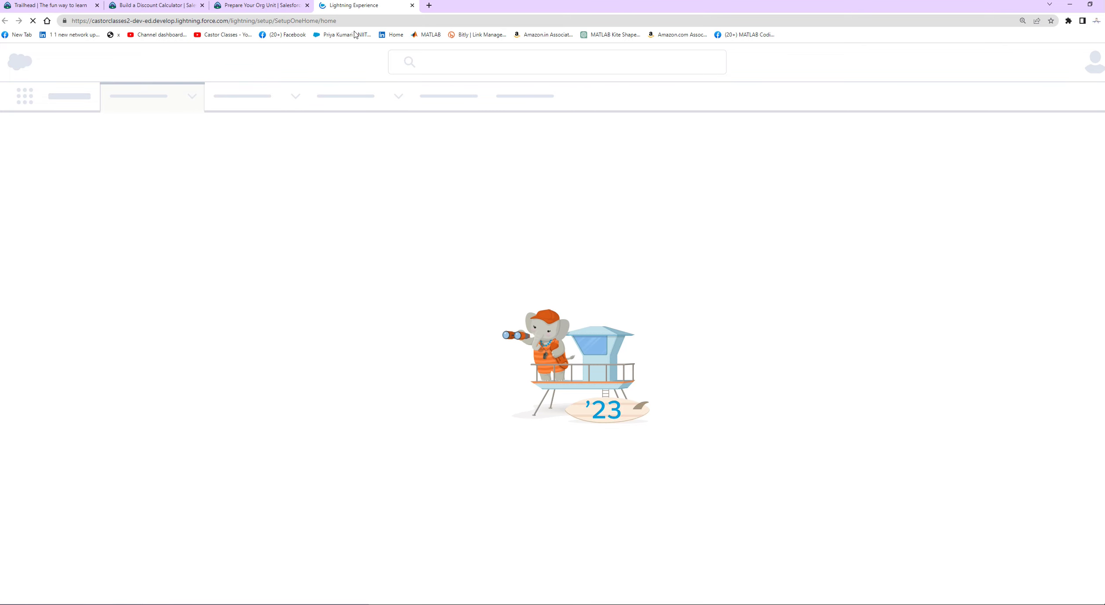
{"action": "left_click", "coordinate": [259, 5]}
{"action": "mouse_move", "coordinate": [232, 128]}
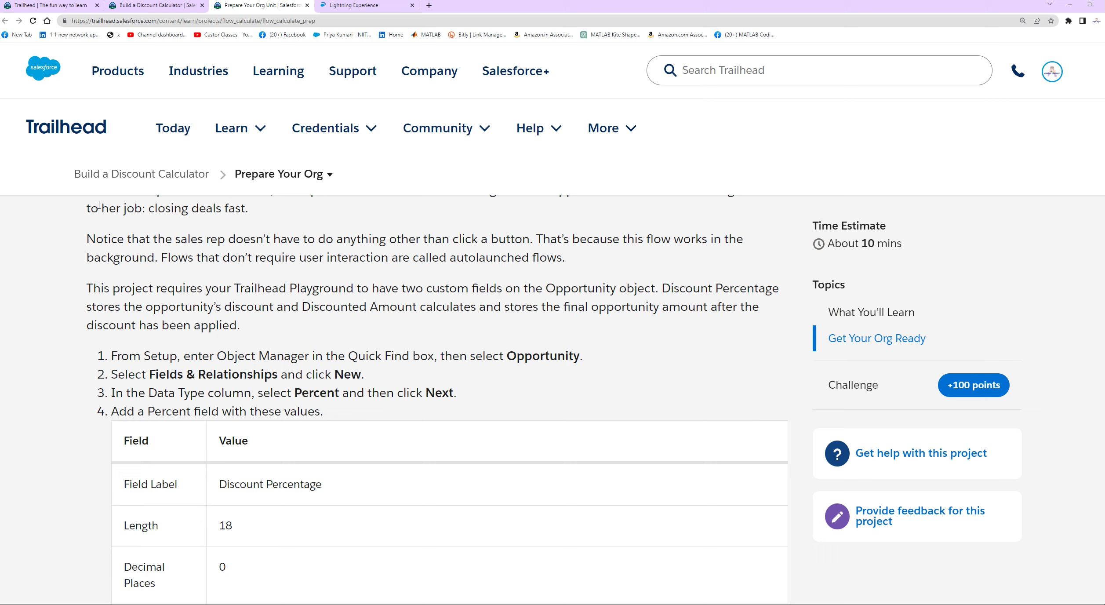
{"action": "scroll", "coordinate": [479, 269], "scroll_direction": "down", "scroll_amount": 2}
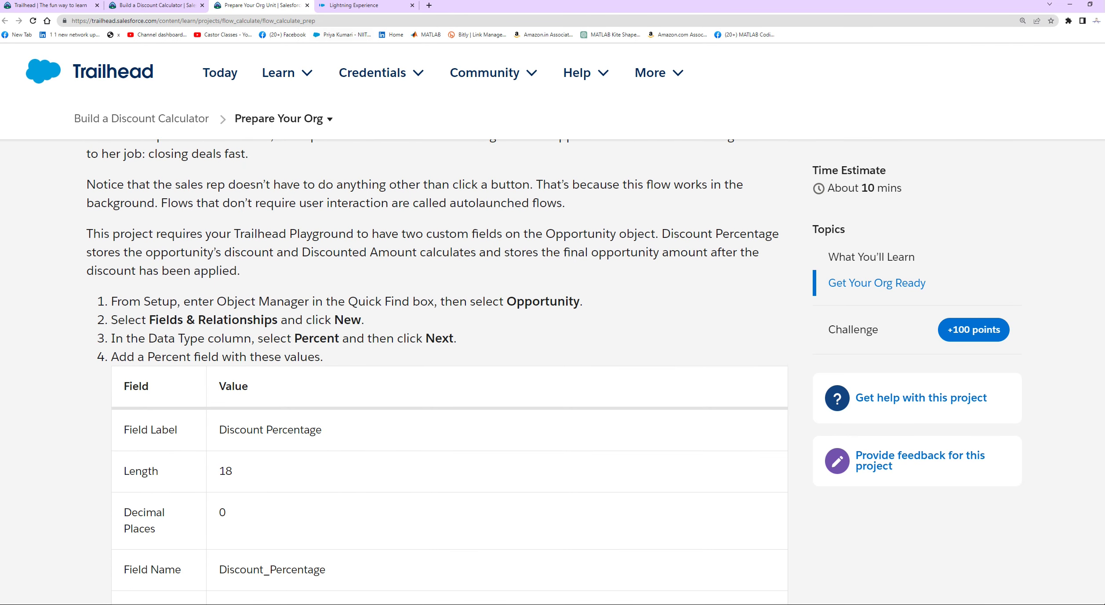
{"action": "left_click", "coordinate": [353, 5]}
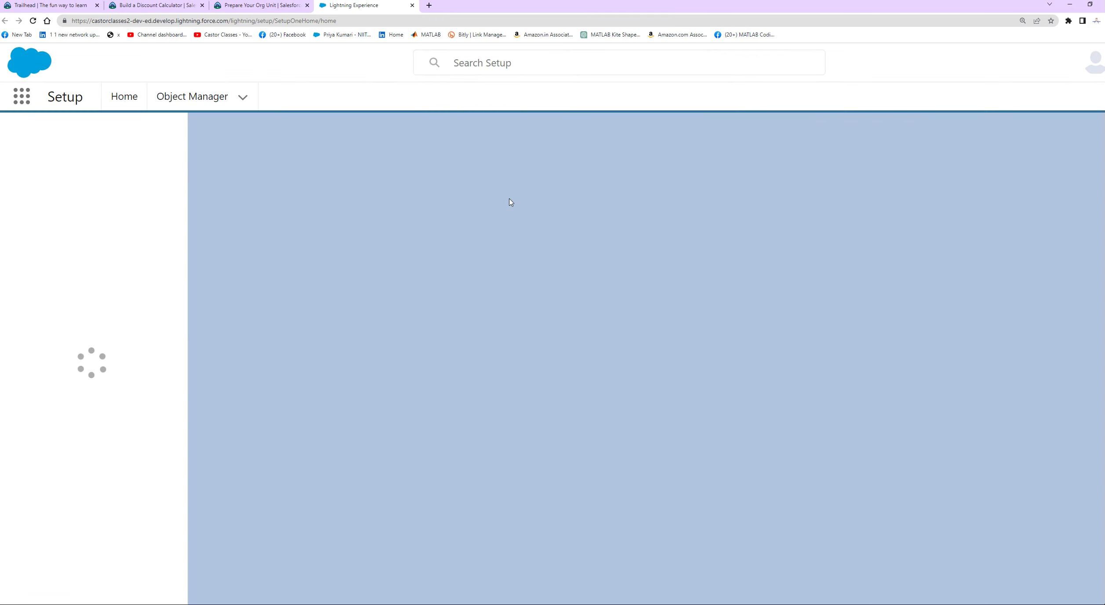
{"action": "left_click", "coordinate": [245, 11]}
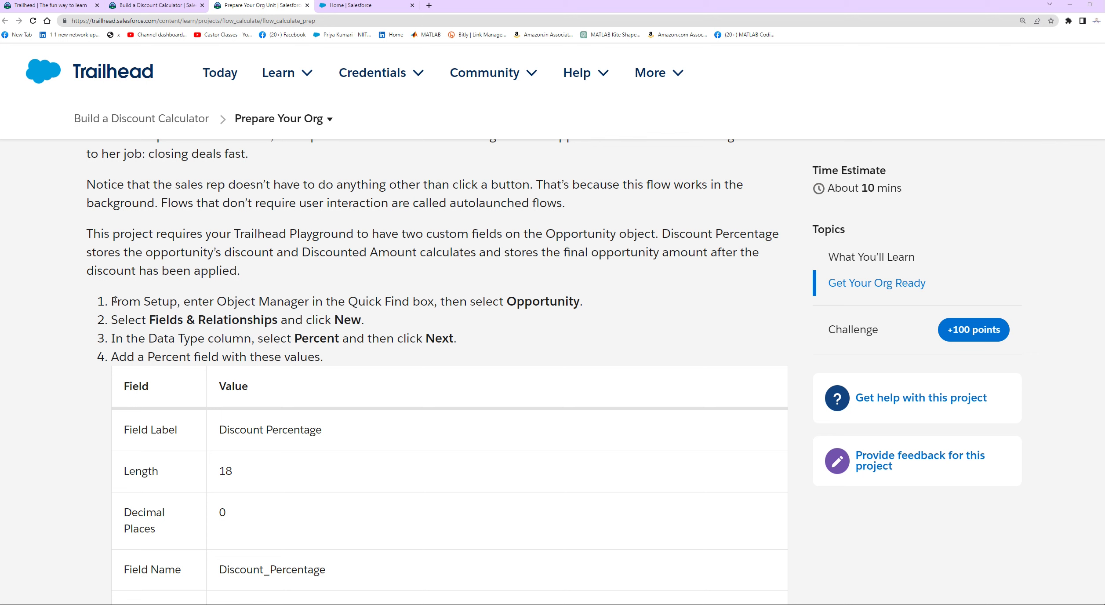
{"action": "left_click_drag", "start_coordinate": [111, 301], "coordinate": [628, 306]}
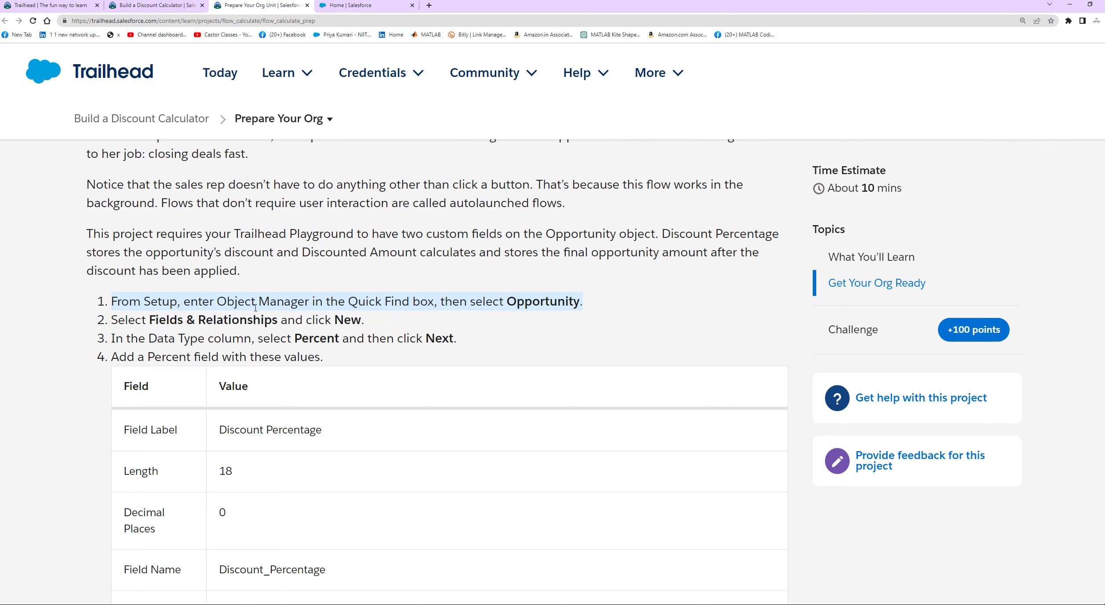
{"action": "left_click", "coordinate": [578, 302]}
{"action": "triple_click", "coordinate": [519, 301]}
{"action": "left_click", "coordinate": [511, 299]}
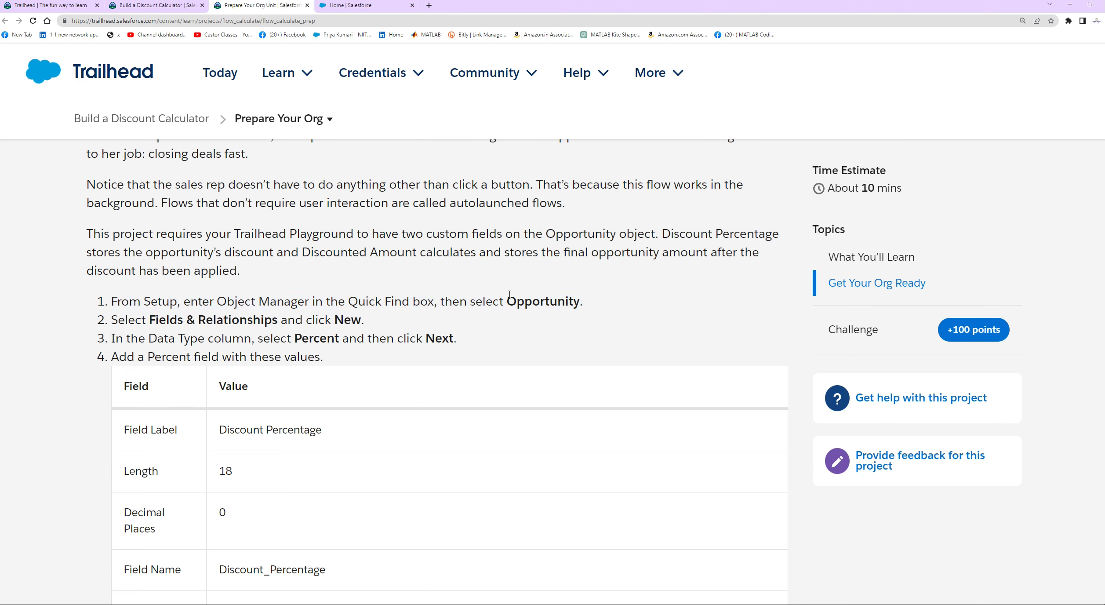
{"action": "left_click_drag", "start_coordinate": [508, 297], "coordinate": [571, 297]}
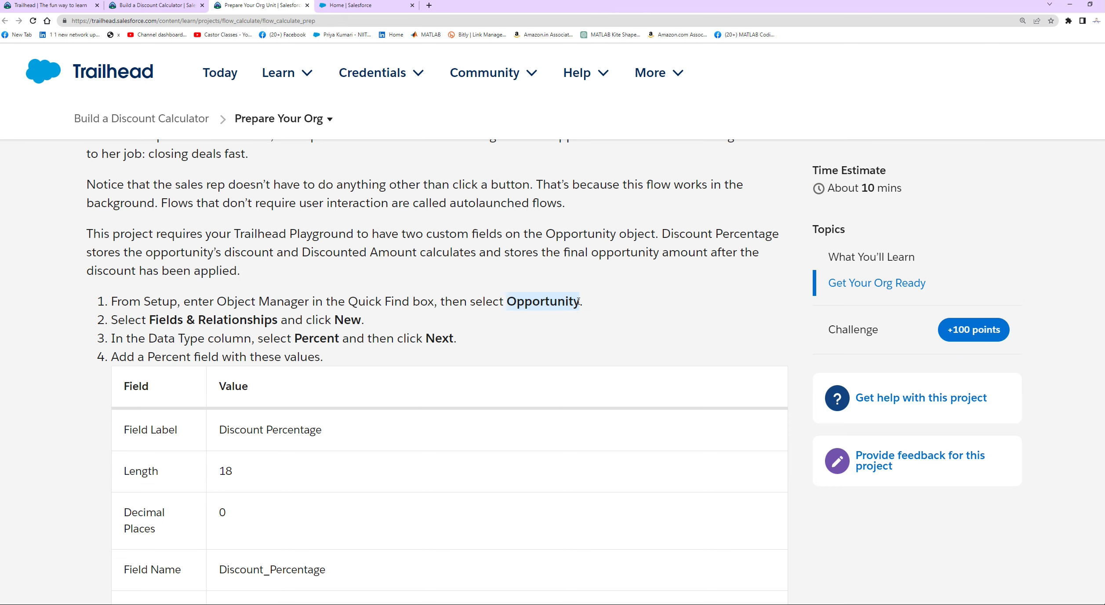
Switch to Salesforce, reopen Setup in a new browser tab and close the earlier Setup tab.
{"action": "left_click", "coordinate": [352, 5]}
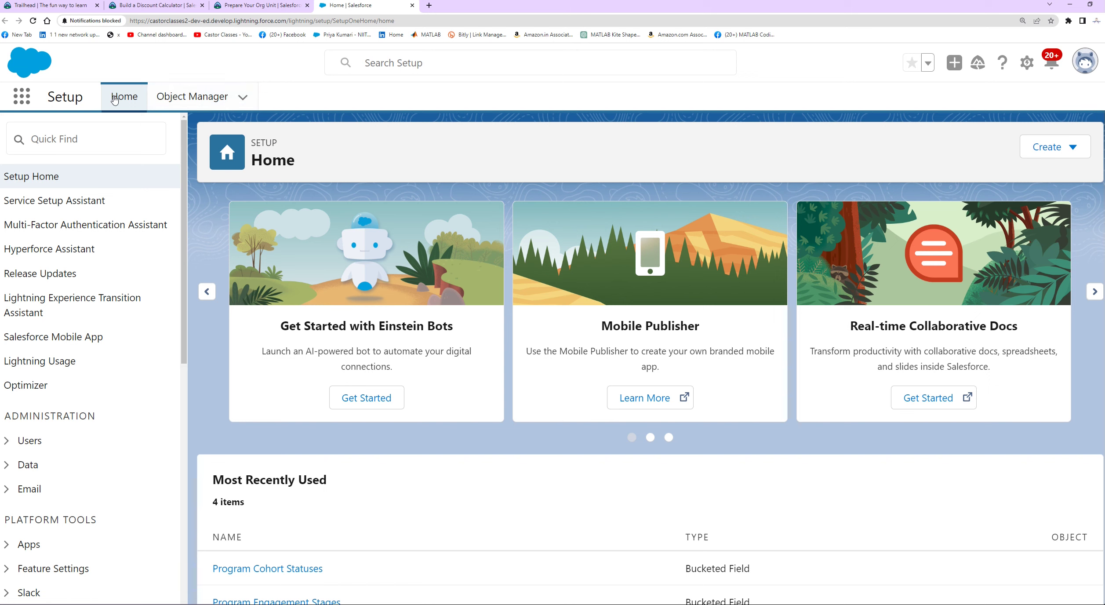
{"action": "left_click", "coordinate": [1027, 63]}
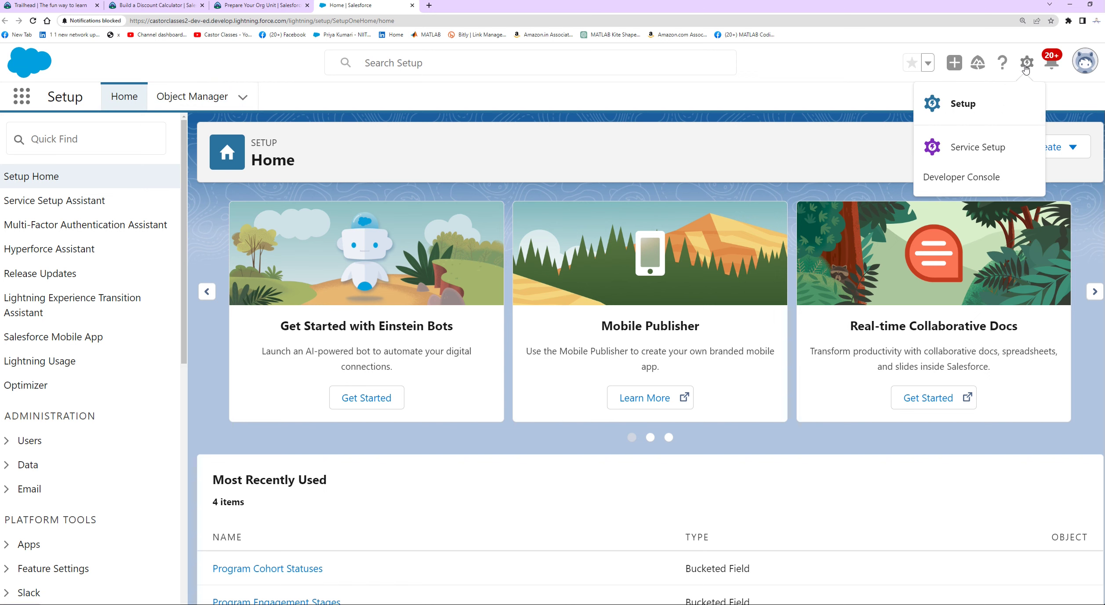
{"action": "left_click", "coordinate": [956, 114]}
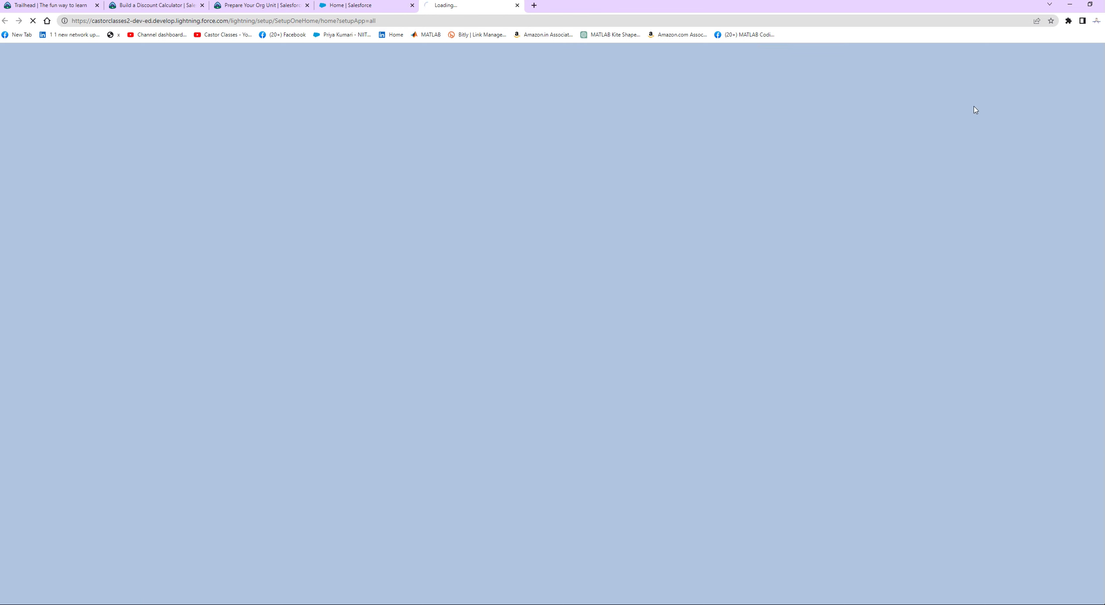
{"action": "left_click", "coordinate": [412, 5]}
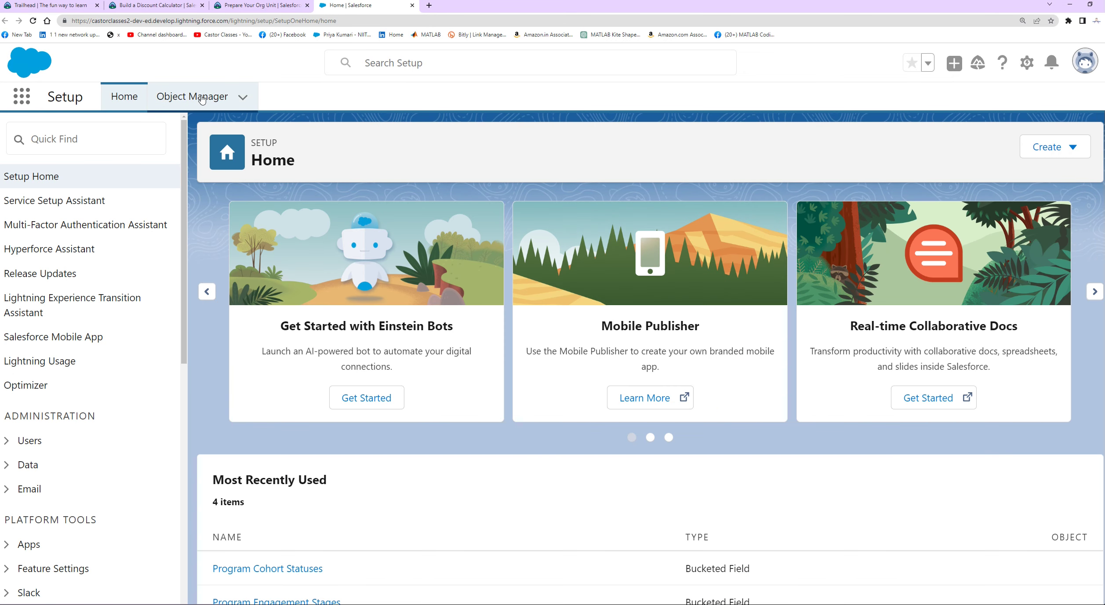
Search Object Manager for "Opportunity" and open the Opportunity object, dismissing the incident management notice.
{"action": "left_click", "coordinate": [201, 100]}
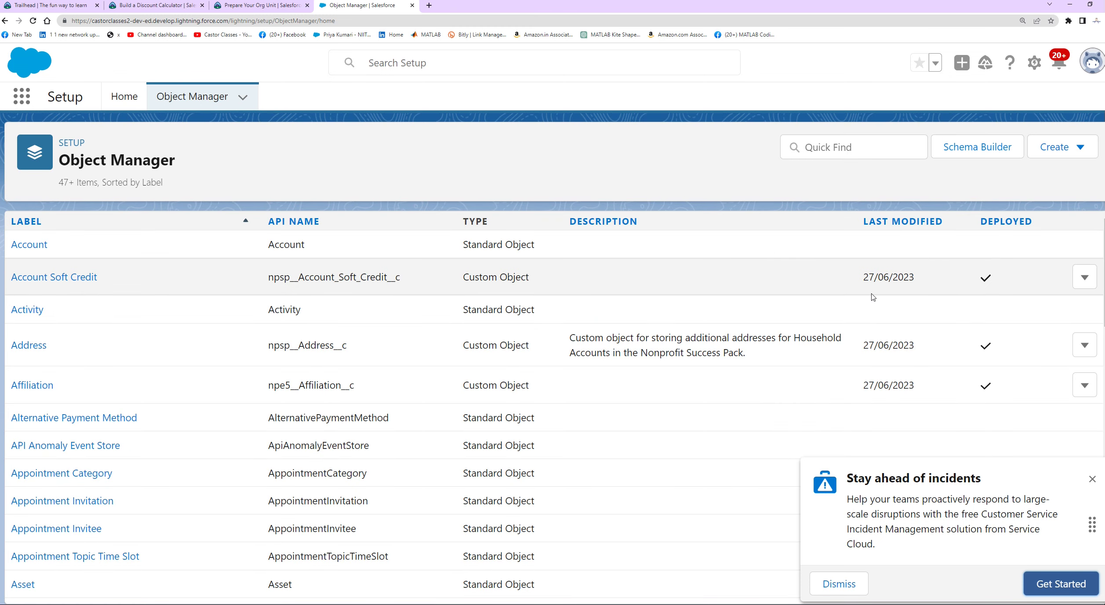
{"action": "left_click", "coordinate": [1092, 480]}
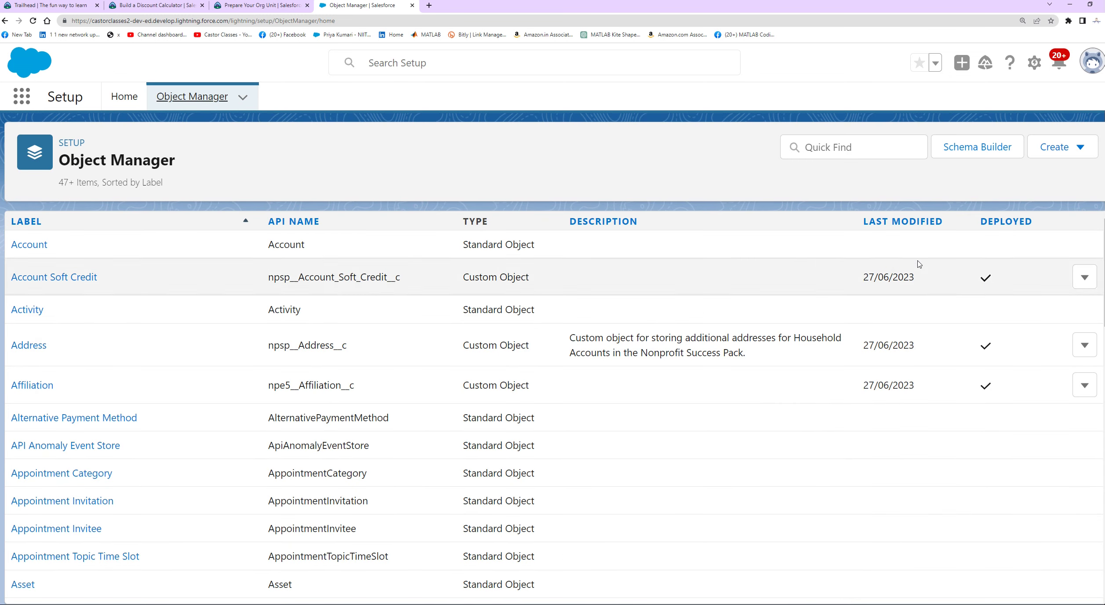
{"action": "left_click", "coordinate": [857, 151]}
{"action": "type", "text": "Opportunity"}
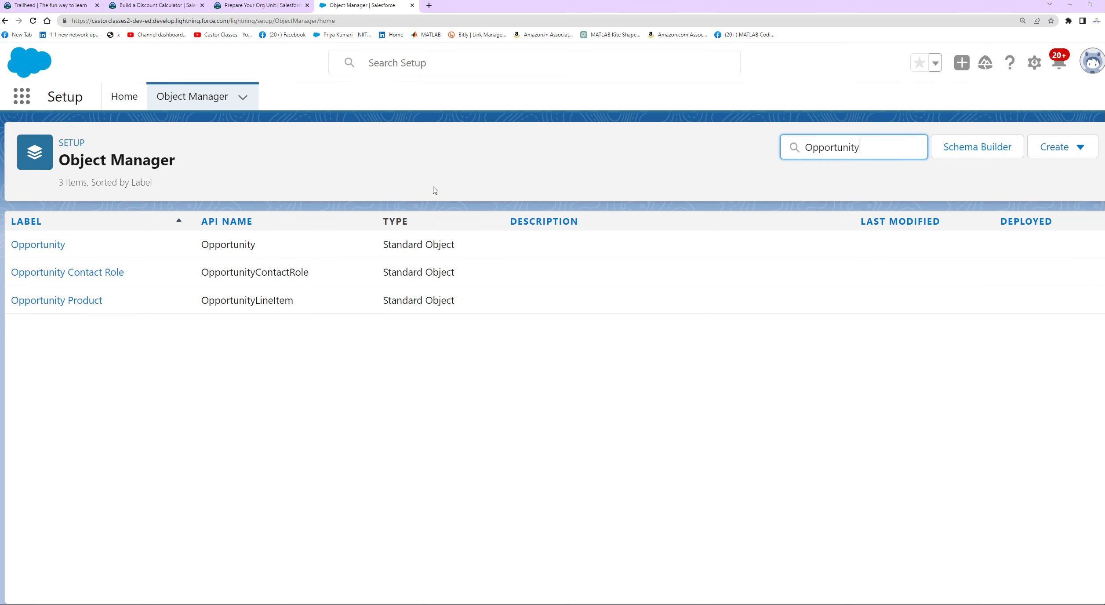
{"action": "left_click", "coordinate": [39, 246]}
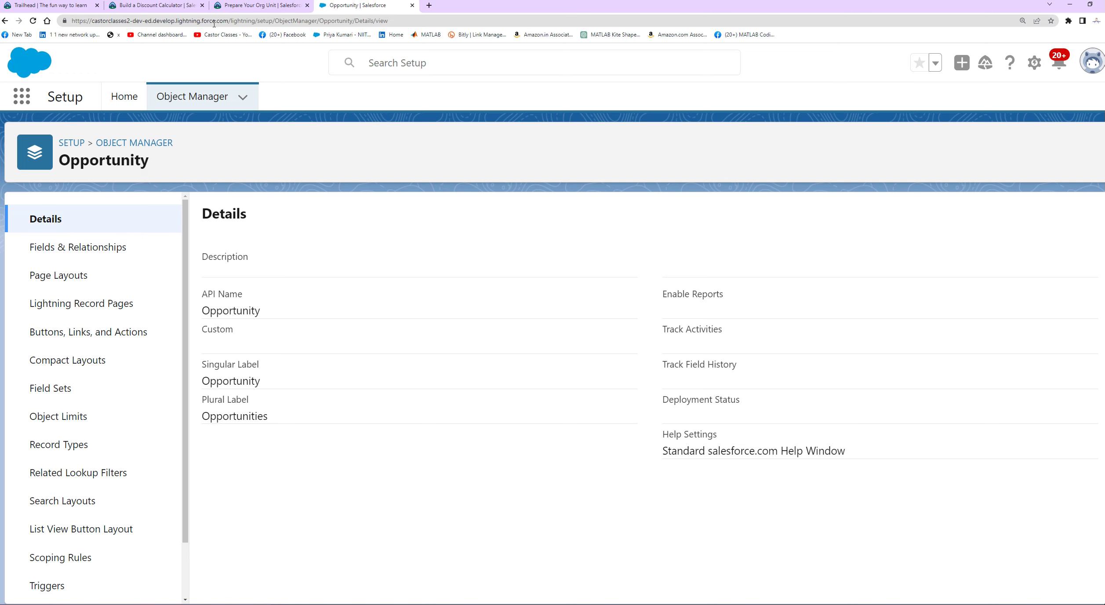
Check the second Trailhead instruction and start a new custom field in the Opportunity object's Fields & Relationships.
{"action": "left_click", "coordinate": [240, 6]}
{"action": "left_click_drag", "start_coordinate": [112, 320], "coordinate": [364, 321]}
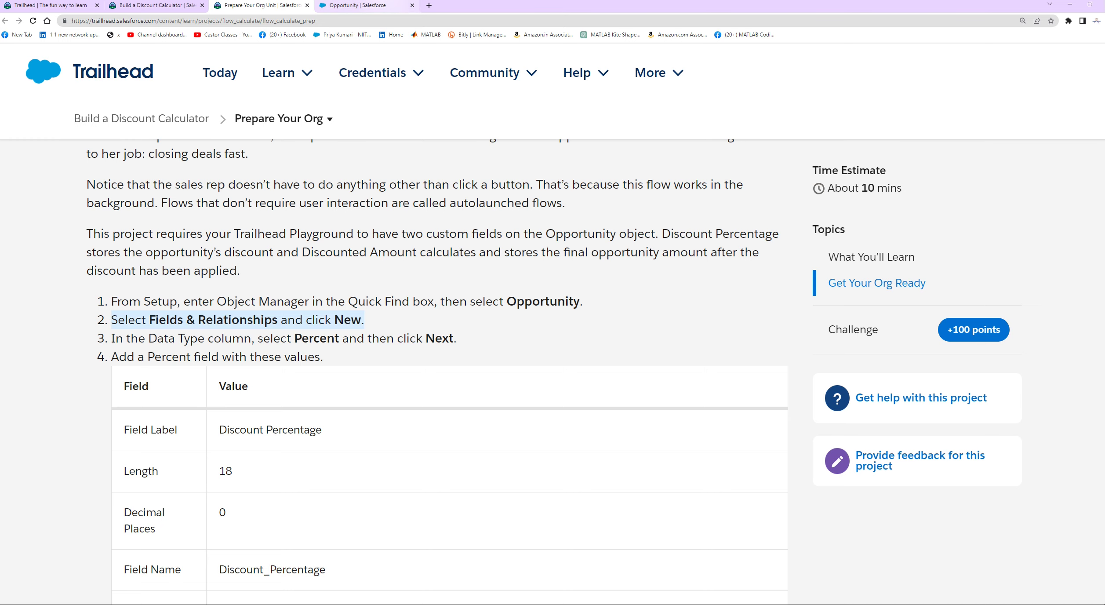
{"action": "left_click", "coordinate": [354, 5]}
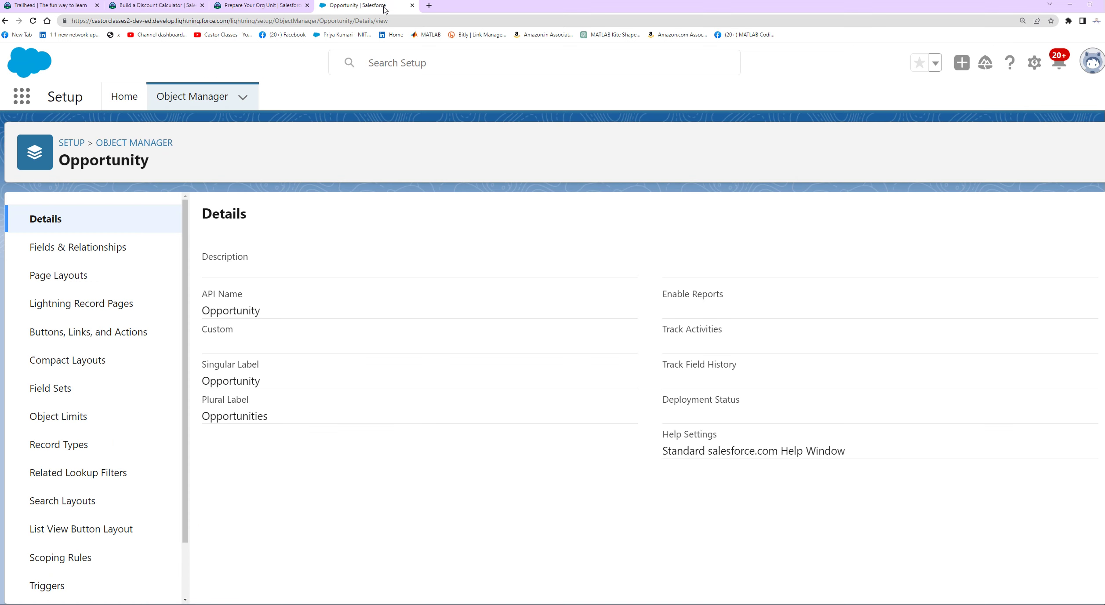
{"action": "left_click", "coordinate": [74, 248]}
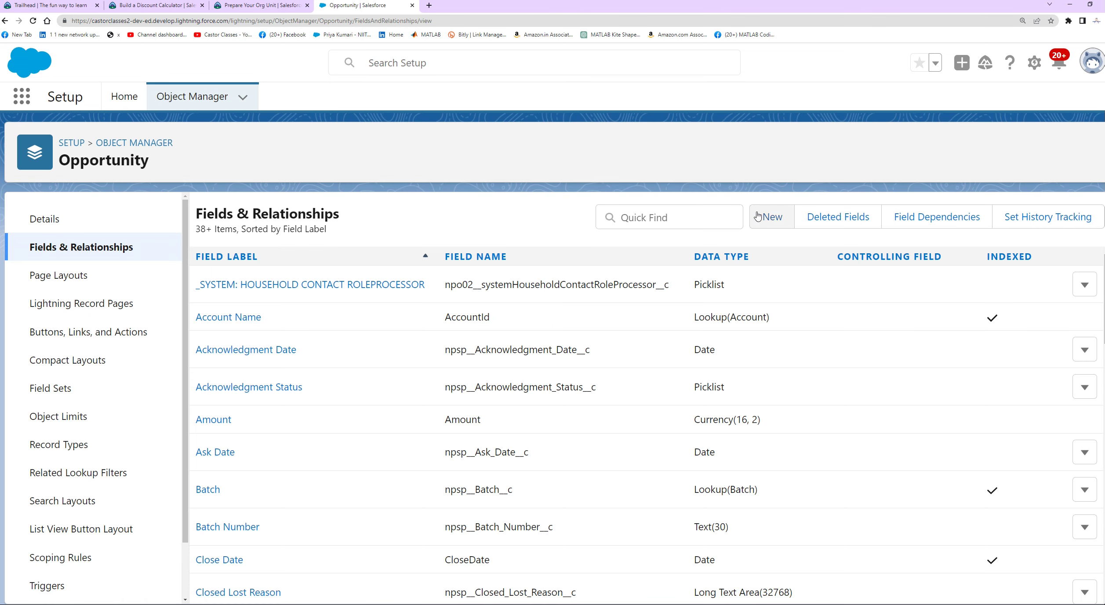
{"action": "left_click", "coordinate": [774, 220]}
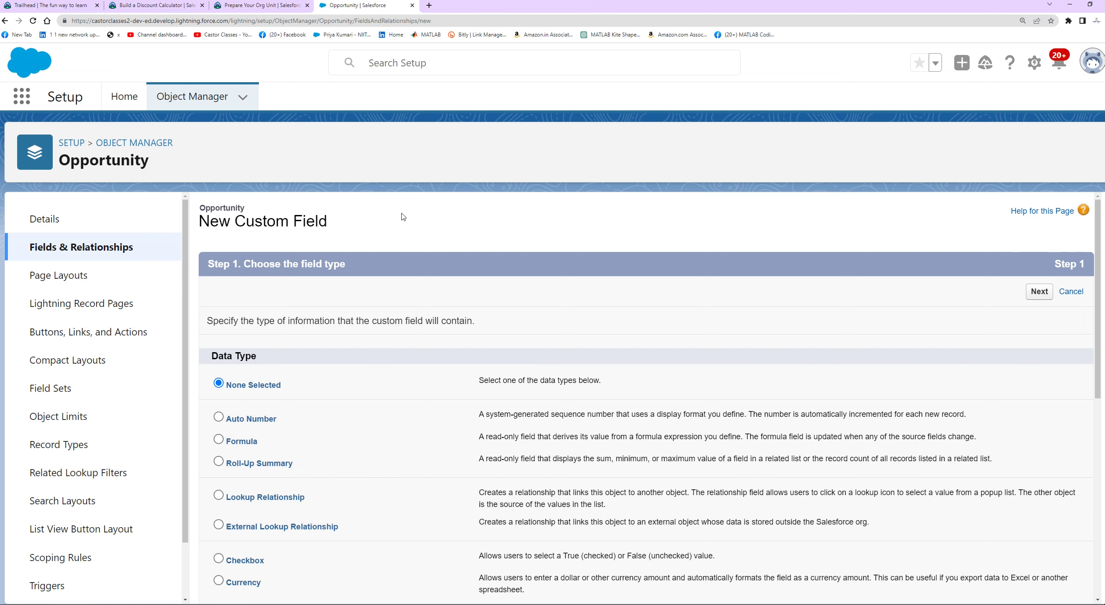
Check the third Trailhead instruction, choose Percent as the new field's data type and proceed to the field details.
{"action": "left_click", "coordinate": [253, 7]}
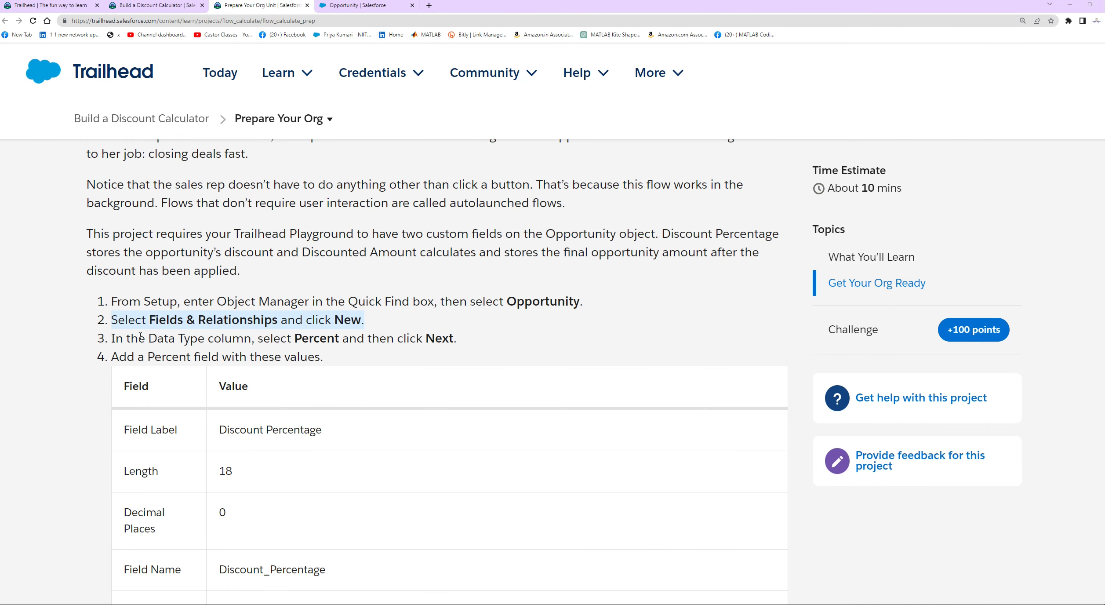
{"action": "left_click_drag", "start_coordinate": [121, 337], "coordinate": [480, 342]}
{"action": "left_click", "coordinate": [416, 332]}
{"action": "left_click_drag", "start_coordinate": [297, 340], "coordinate": [453, 343]}
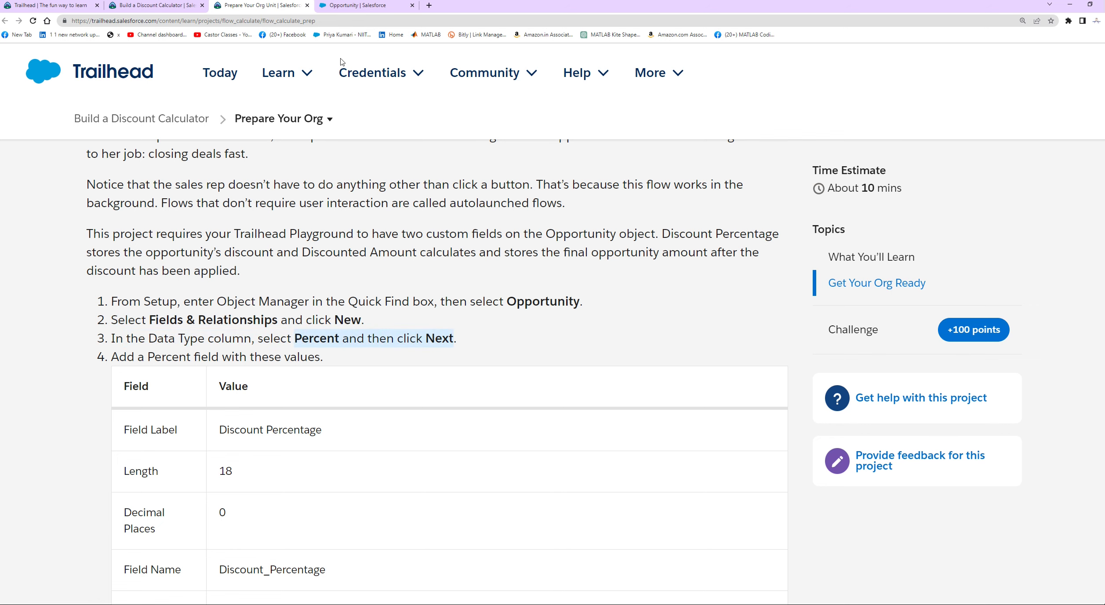
{"action": "left_click", "coordinate": [354, 8]}
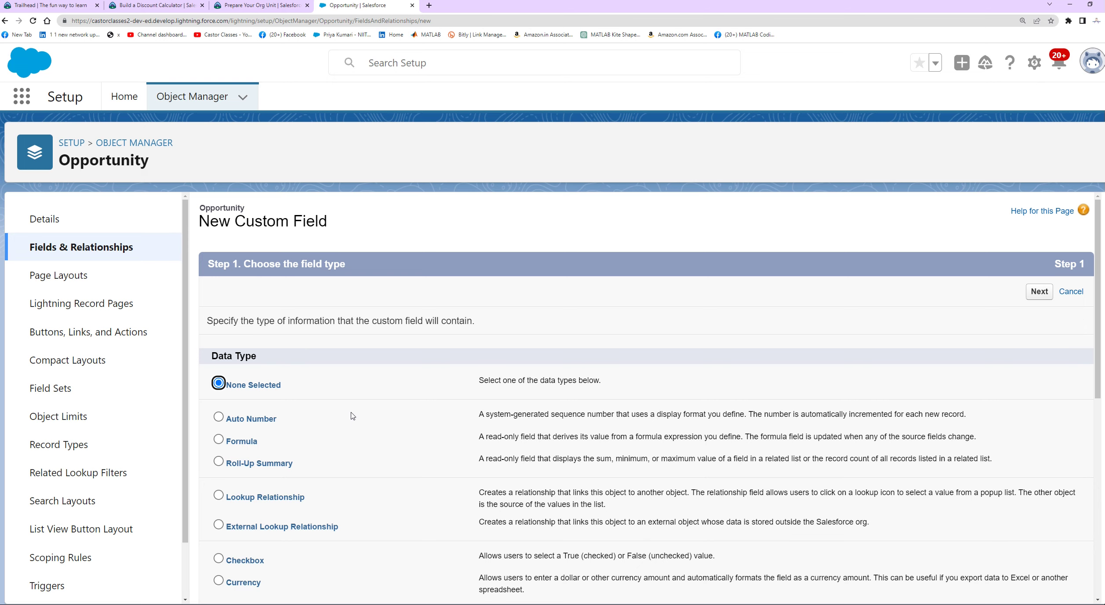
{"action": "scroll", "coordinate": [352, 416], "scroll_direction": "down", "scroll_amount": 3}
{"action": "scroll", "coordinate": [324, 405], "scroll_direction": "down", "scroll_amount": 1}
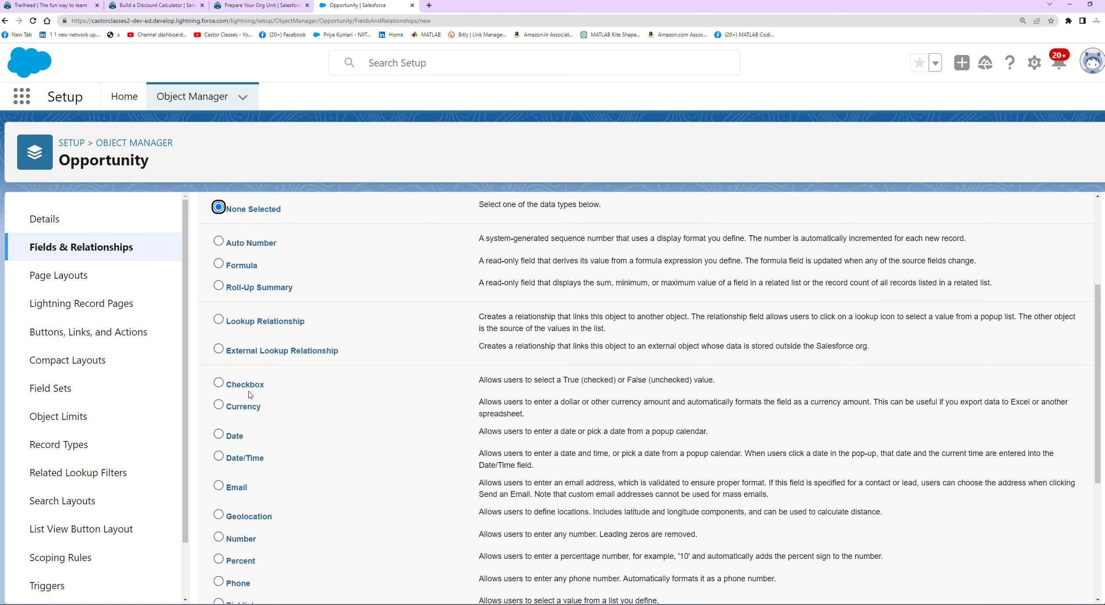
{"action": "scroll", "coordinate": [251, 472], "scroll_direction": "down", "scroll_amount": 1}
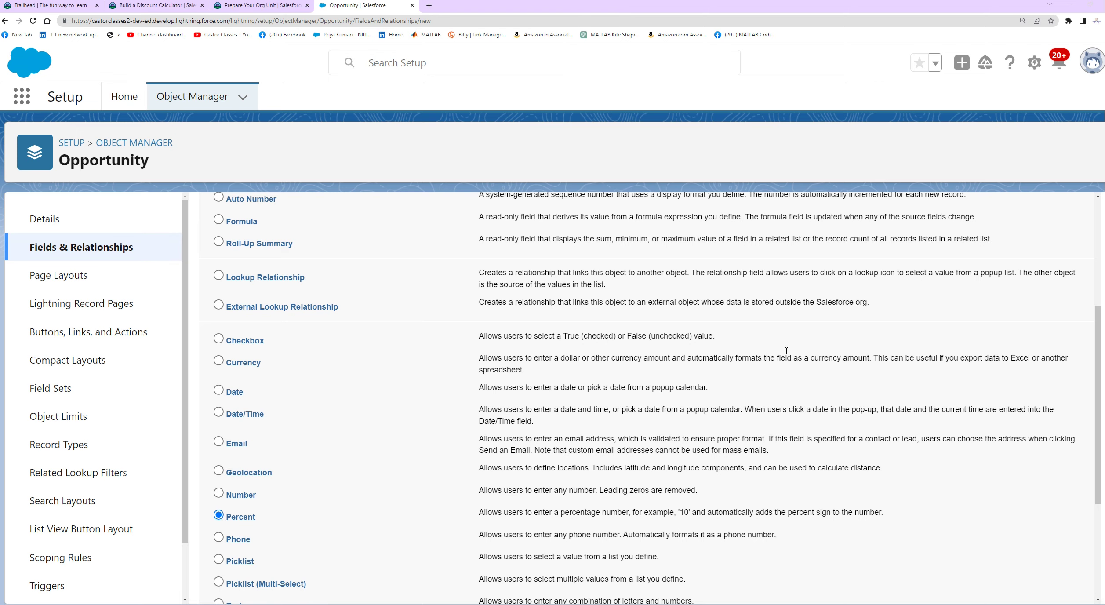
{"action": "scroll", "coordinate": [824, 287], "scroll_direction": "up", "scroll_amount": 5}
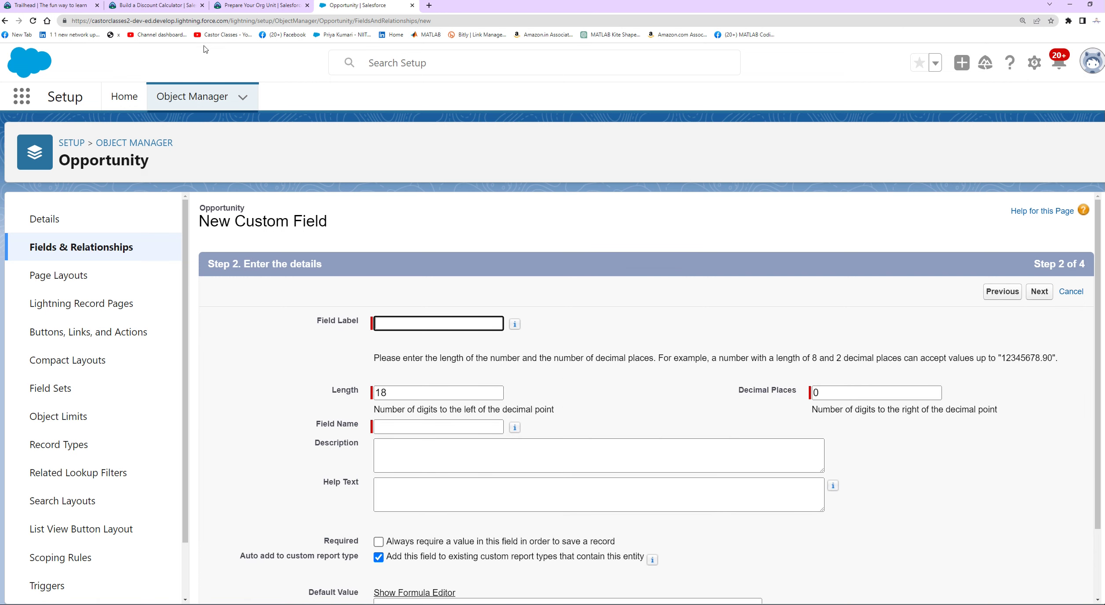
Copy "Discount Percentage" from the Trailhead values table into the new Salesforce field's label.
{"action": "left_click", "coordinate": [260, 5]}
{"action": "scroll", "coordinate": [186, 376], "scroll_direction": "down", "scroll_amount": 4}
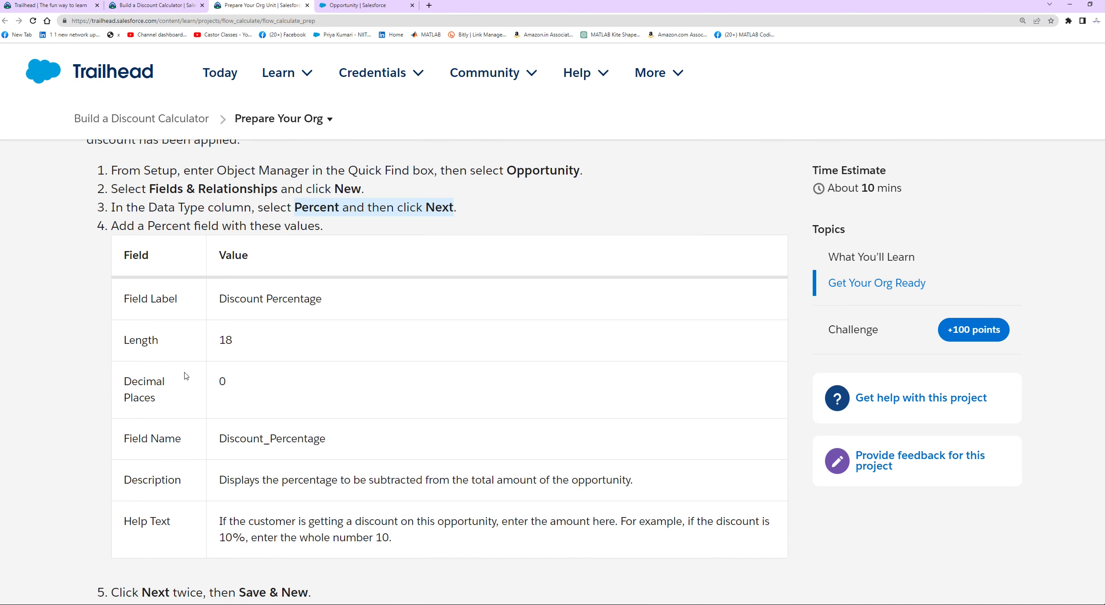
{"action": "left_click_drag", "start_coordinate": [215, 299], "coordinate": [335, 300]}
{"action": "key", "text": "ctrl+c"}
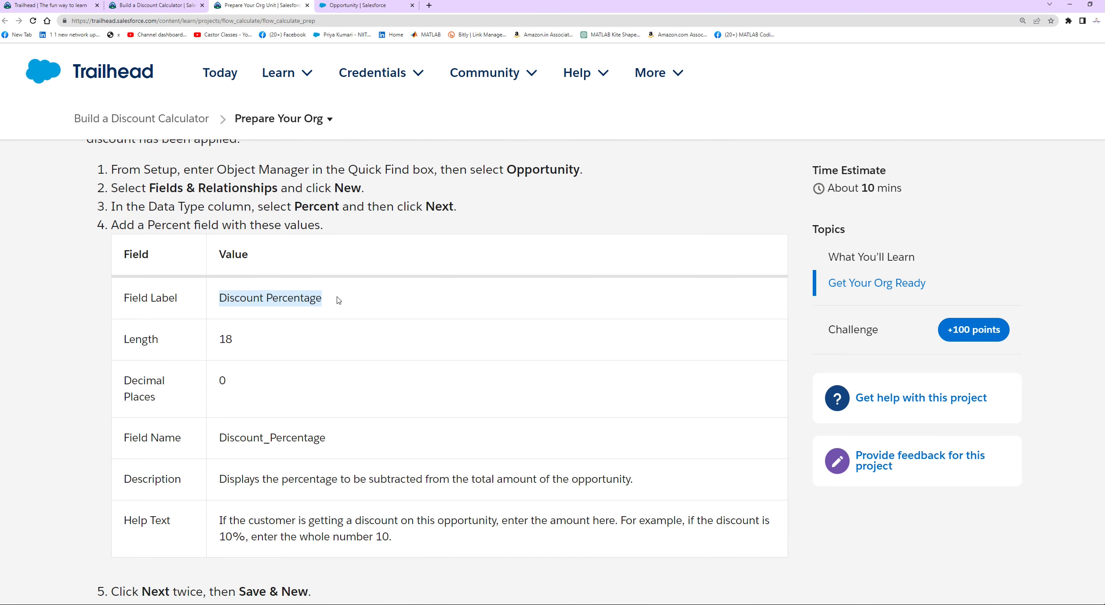
{"action": "left_click", "coordinate": [363, 6]}
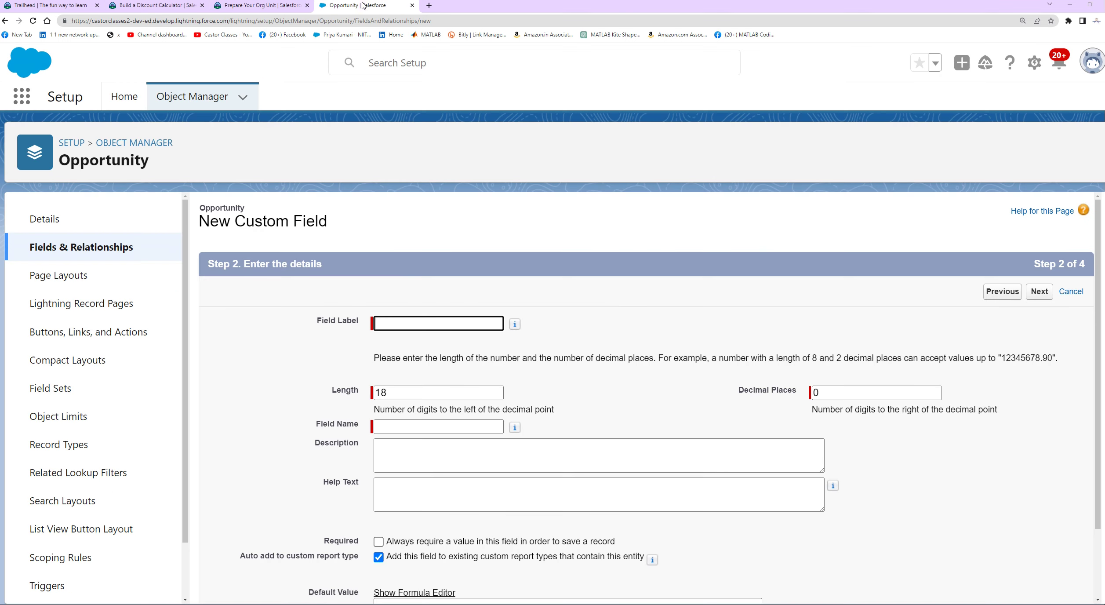
{"action": "left_click", "coordinate": [410, 319]}
{"action": "key", "text": "ctrl+v"}
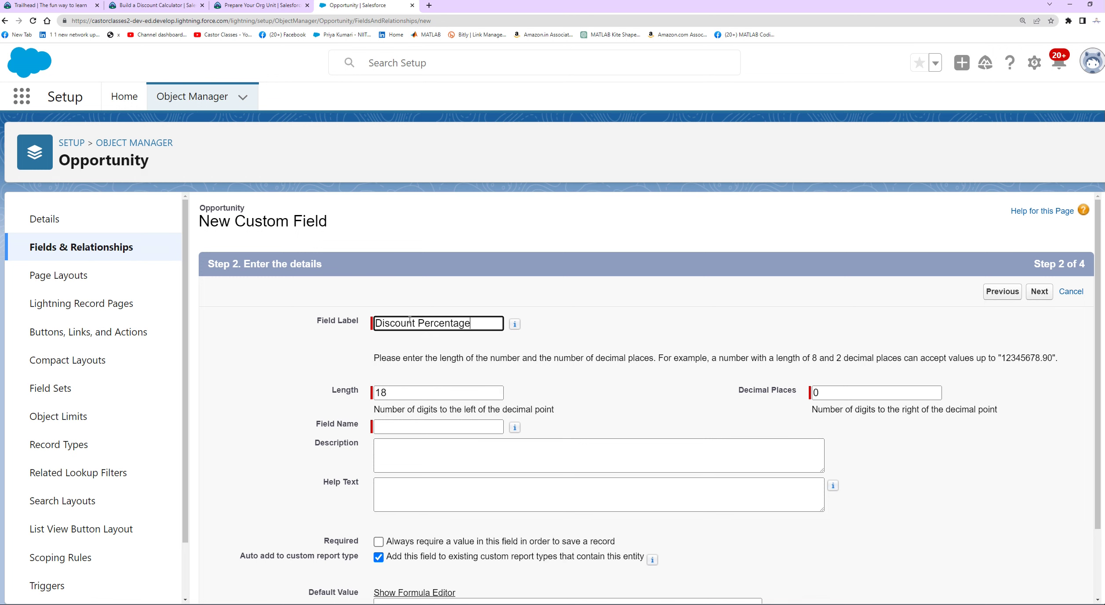
Compare the new field's length, decimal places and field name with the values in the Trailhead table.
{"action": "left_click", "coordinate": [237, 9]}
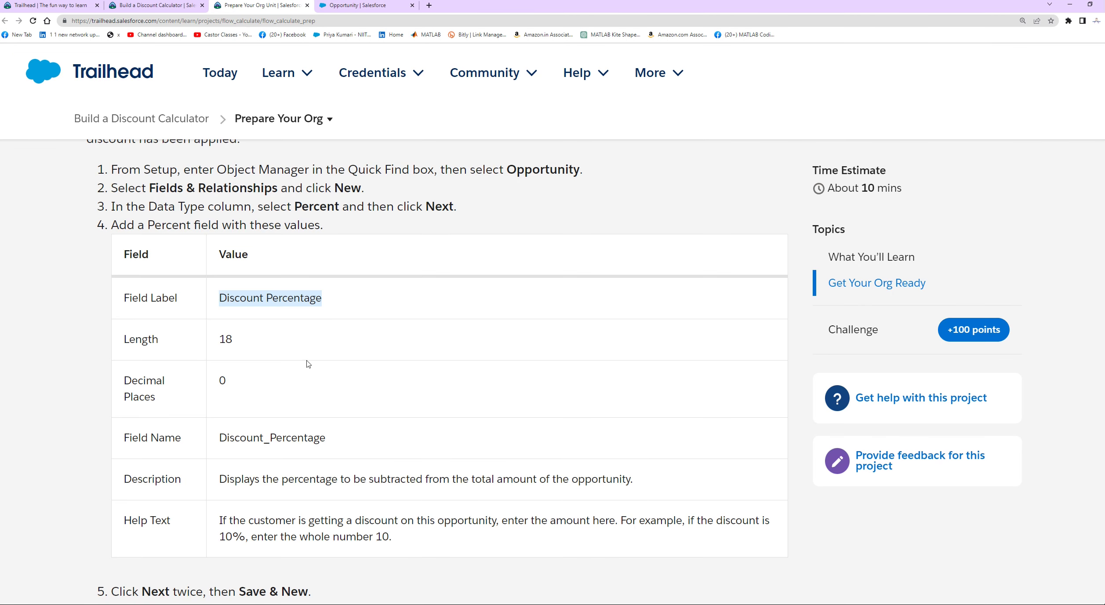
{"action": "left_click_drag", "start_coordinate": [216, 340], "coordinate": [276, 337]}
{"action": "left_click_drag", "start_coordinate": [216, 378], "coordinate": [265, 378]}
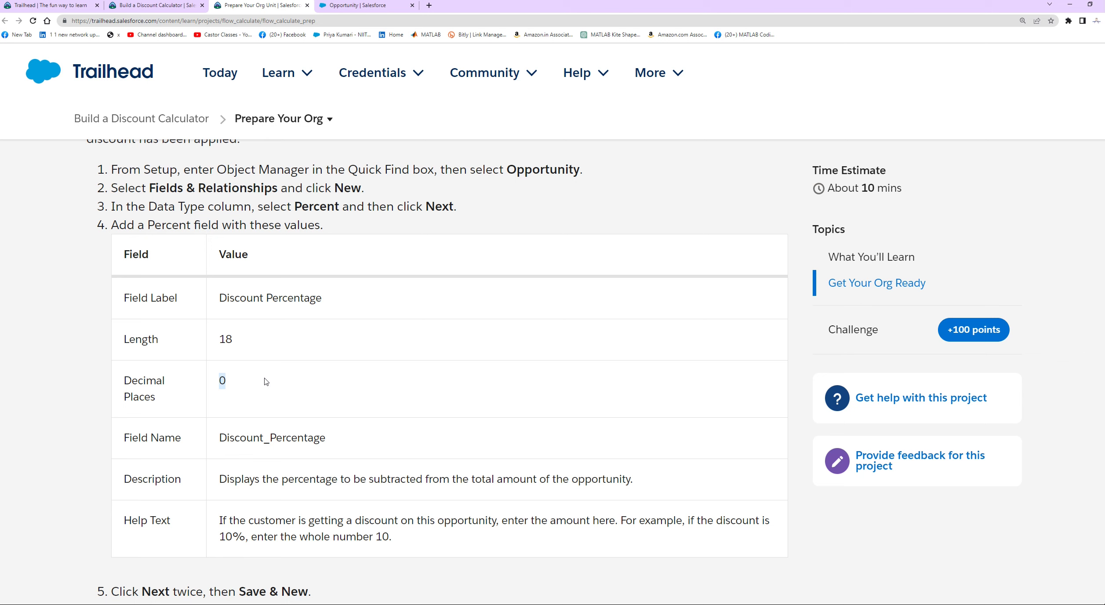
{"action": "left_click_drag", "start_coordinate": [218, 437], "coordinate": [349, 434]}
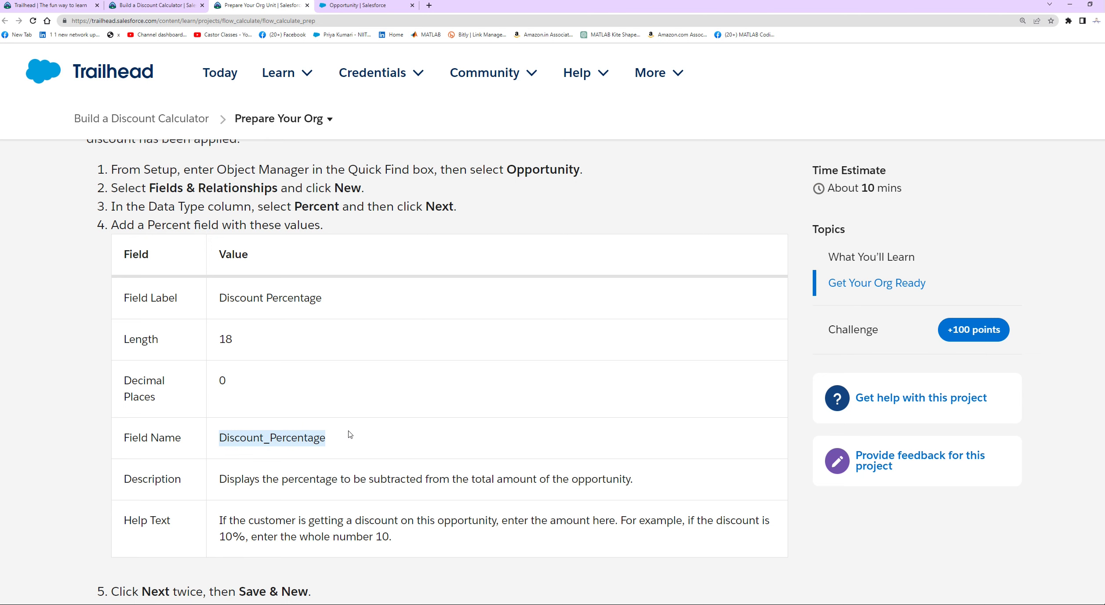
{"action": "left_click", "coordinate": [353, 6]}
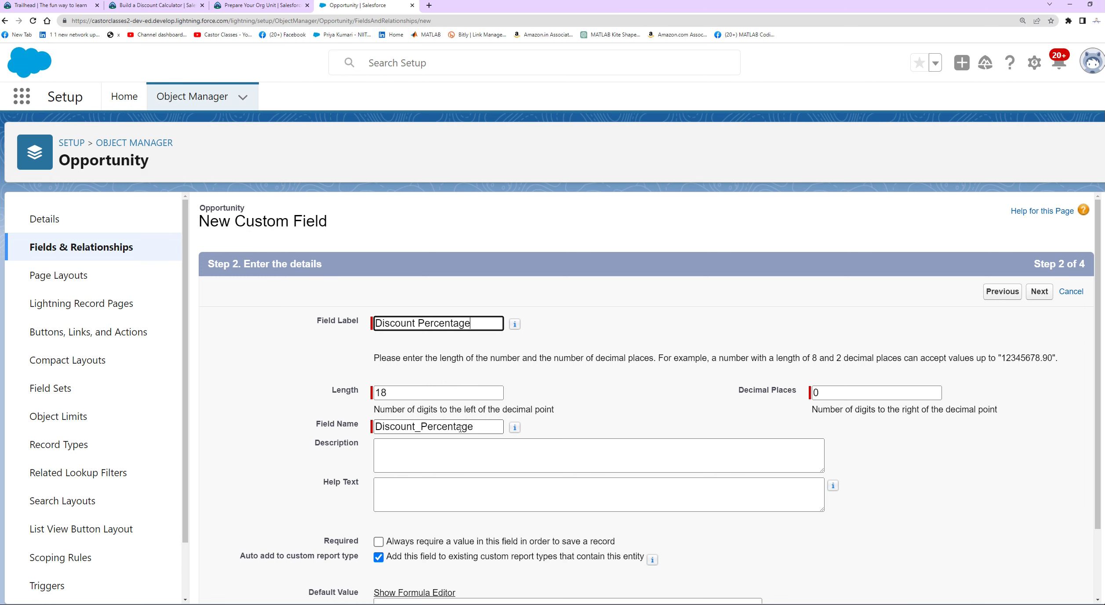
{"action": "scroll", "coordinate": [567, 416], "scroll_direction": "down", "scroll_amount": 2}
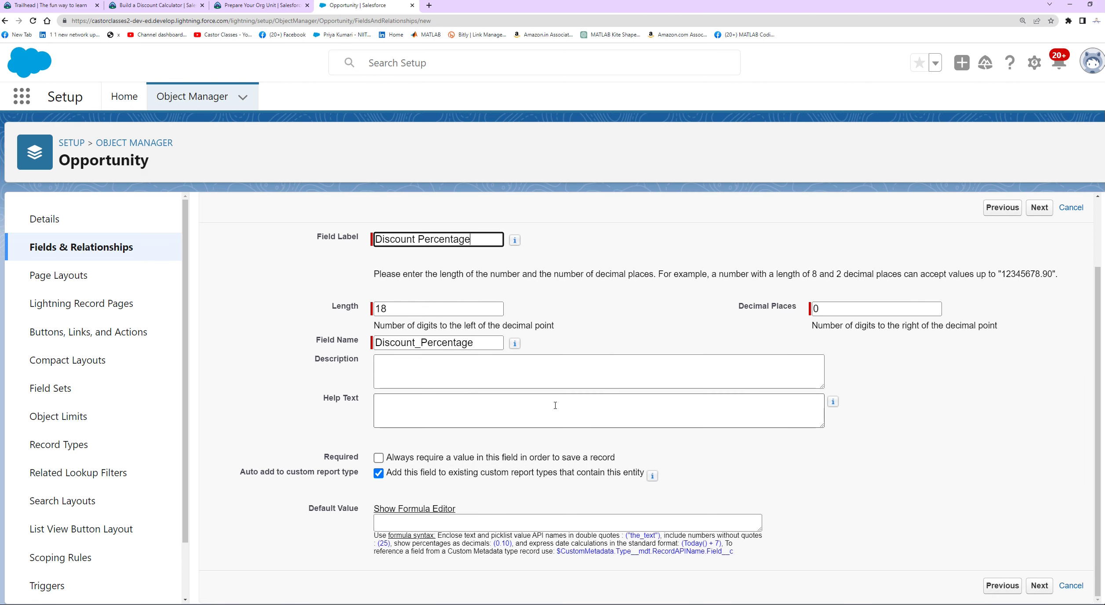
Copy the description text from the Trailhead values table into the new Salesforce field's Description.
{"action": "left_click", "coordinate": [833, 308]}
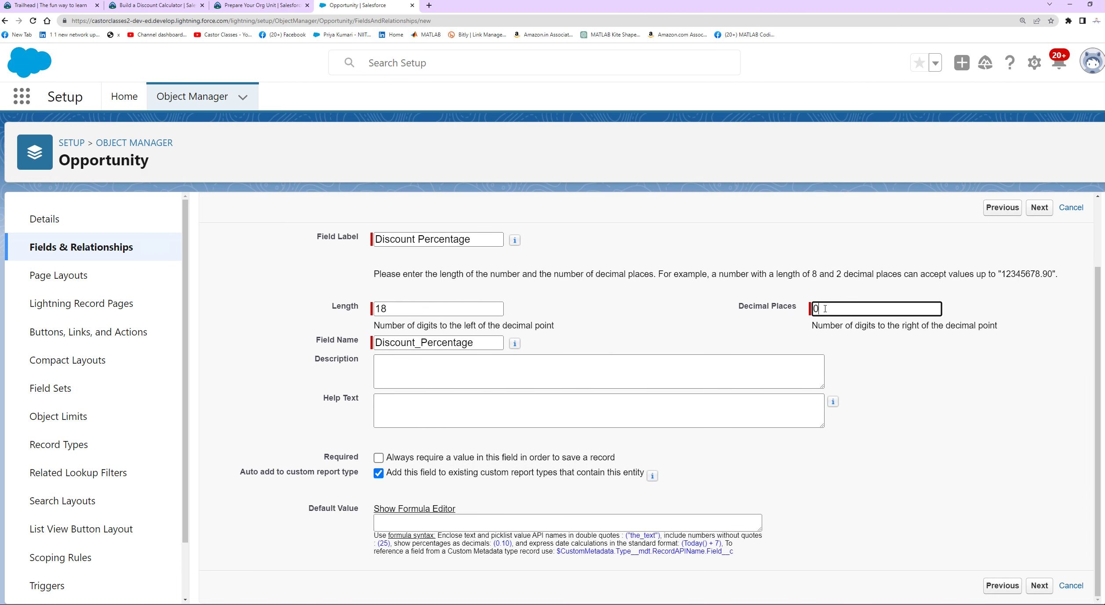
{"action": "left_click", "coordinate": [239, 6]}
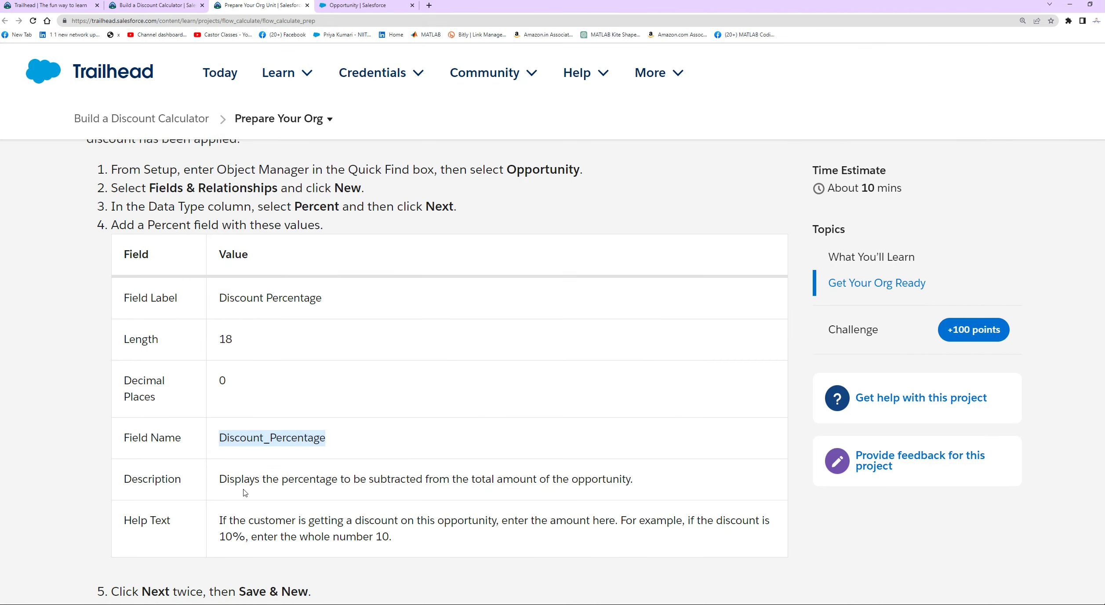
{"action": "left_click_drag", "start_coordinate": [210, 478], "coordinate": [672, 479]}
{"action": "key", "text": "ctrl+c"}
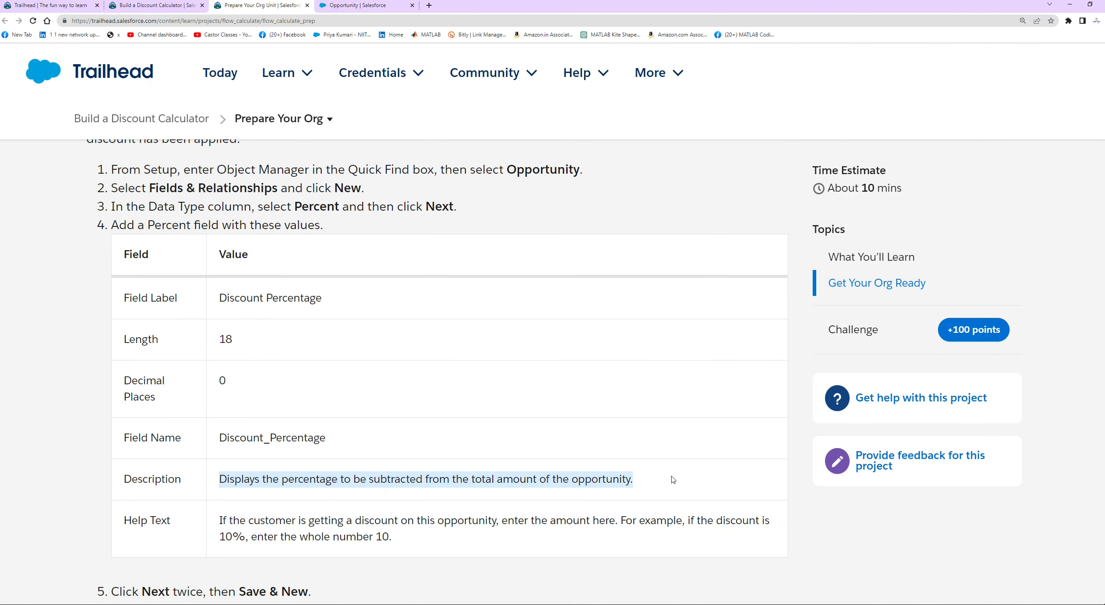
{"action": "left_click", "coordinate": [352, 5]}
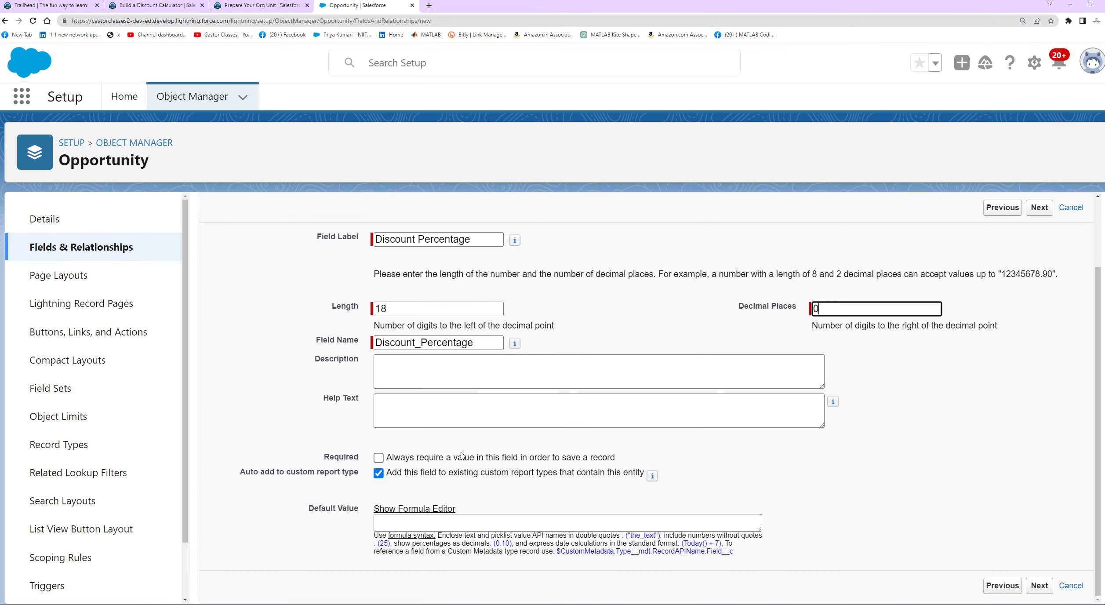
{"action": "left_click", "coordinate": [421, 382]}
{"action": "key", "text": "ctrl+v"}
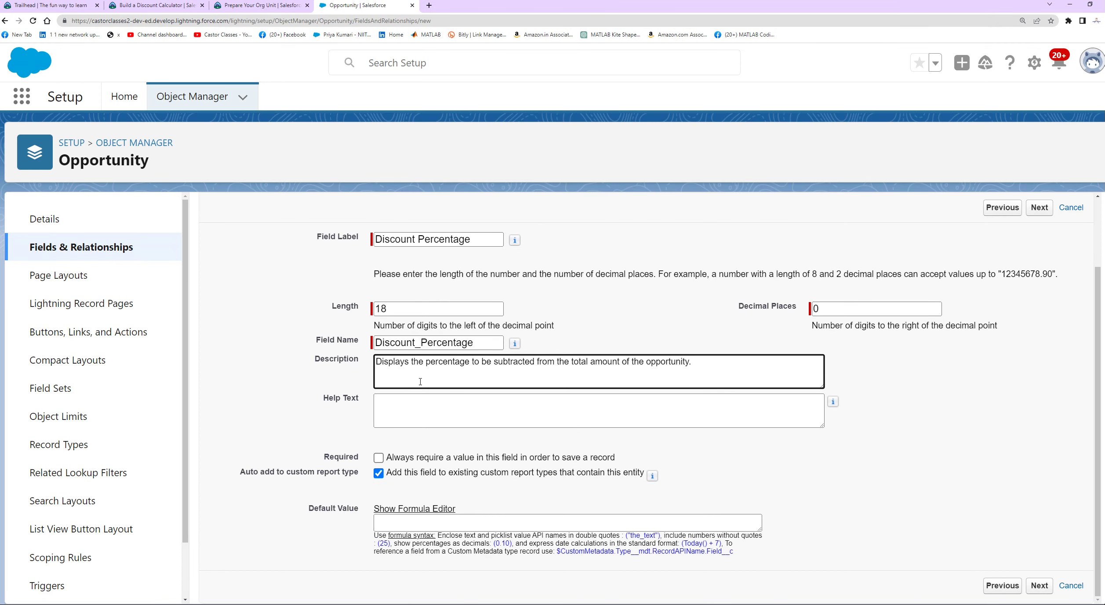
Copy the help text from the Trailhead values table into the new Salesforce field's Help Text.
{"action": "left_click", "coordinate": [263, 5]}
{"action": "left_click_drag", "start_coordinate": [217, 521], "coordinate": [420, 539]}
{"action": "key", "text": "ctrl+c"}
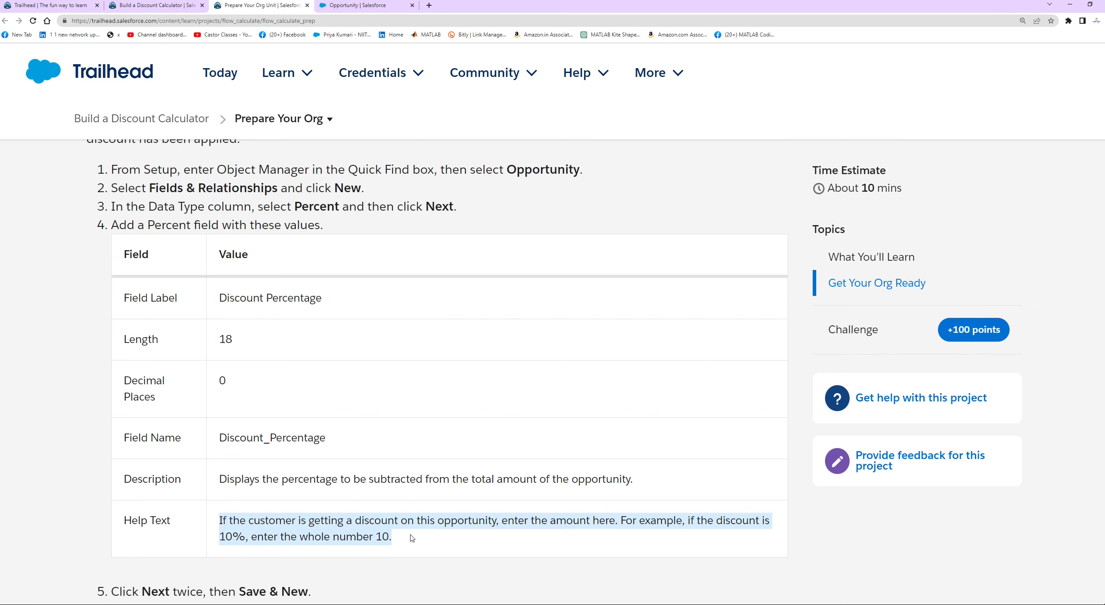
{"action": "left_click", "coordinate": [394, 7]}
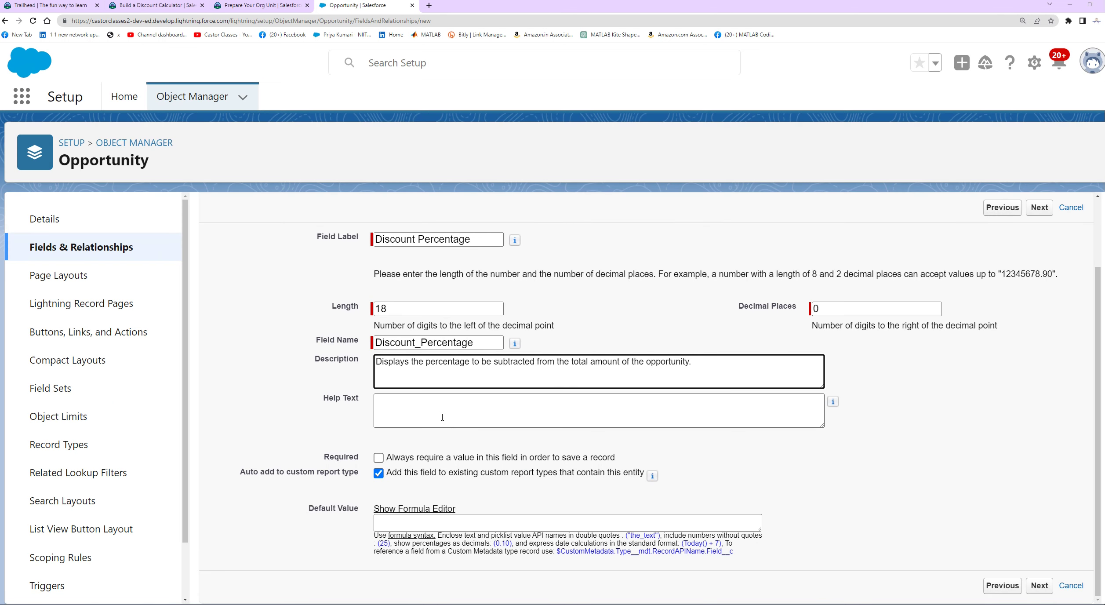
{"action": "left_click", "coordinate": [429, 404]}
{"action": "key", "text": "ctrl+v"}
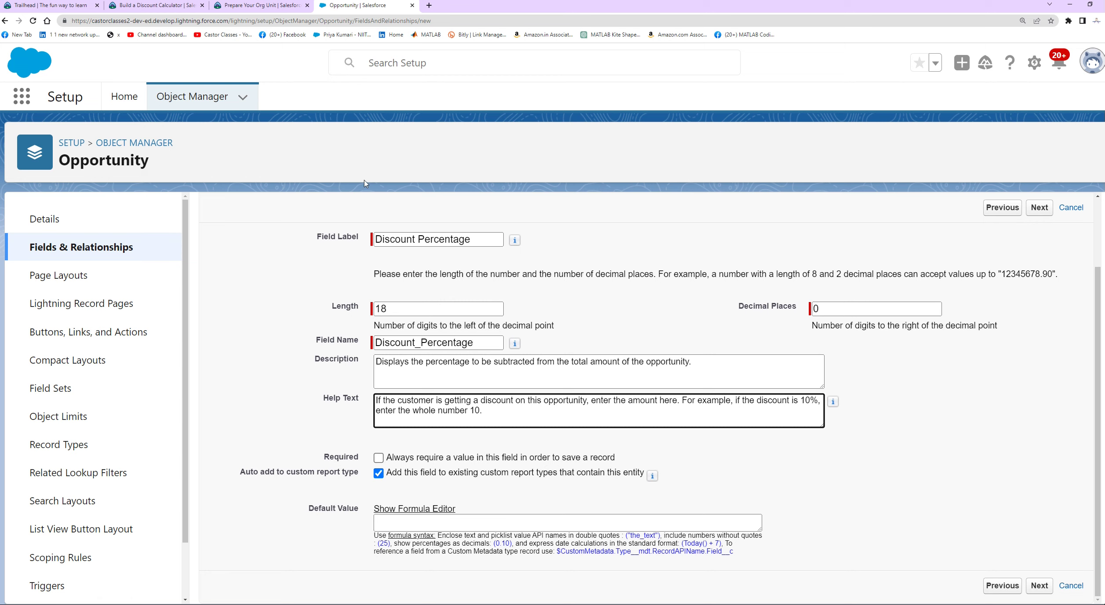
Review the completed details of the Discount Percentage custom field.
{"action": "scroll", "coordinate": [645, 320], "scroll_direction": "up", "scroll_amount": 2}
{"action": "scroll", "coordinate": [645, 320], "scroll_direction": "up", "scroll_amount": 1}
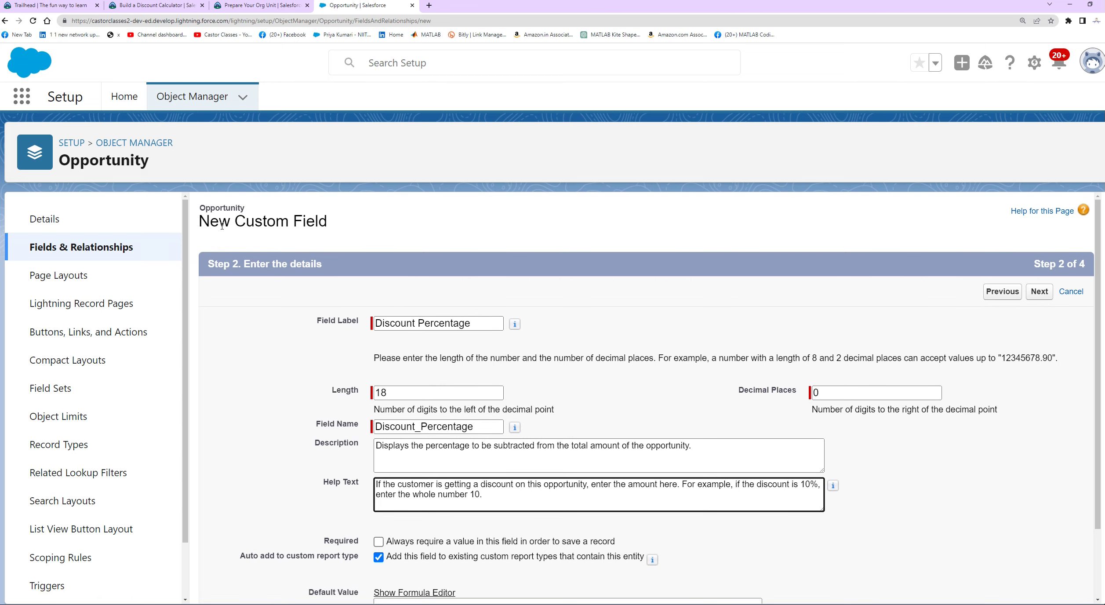
{"action": "left_click_drag", "start_coordinate": [203, 211], "coordinate": [332, 224]}
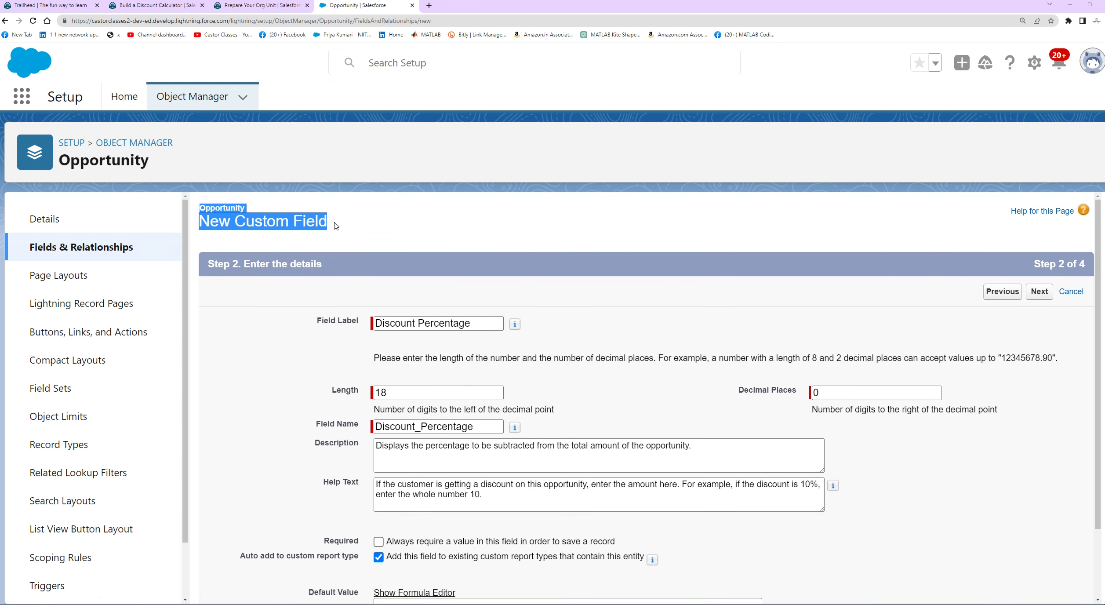
{"action": "scroll", "coordinate": [344, 235], "scroll_direction": "down", "scroll_amount": 3}
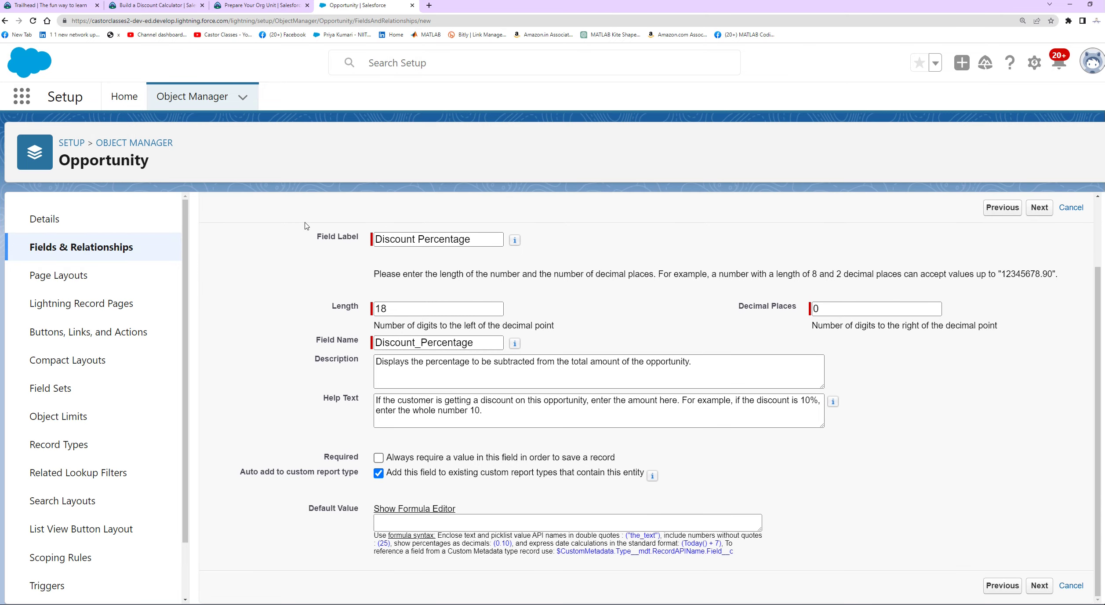
{"action": "scroll", "coordinate": [307, 226], "scroll_direction": "up", "scroll_amount": 3}
{"action": "scroll", "coordinate": [306, 225], "scroll_direction": "down", "scroll_amount": 3}
Check the fifth Trailhead instruction, proceed through the remaining field pages and save Discount Percentage with Save & New.
{"action": "left_click", "coordinate": [282, 6]}
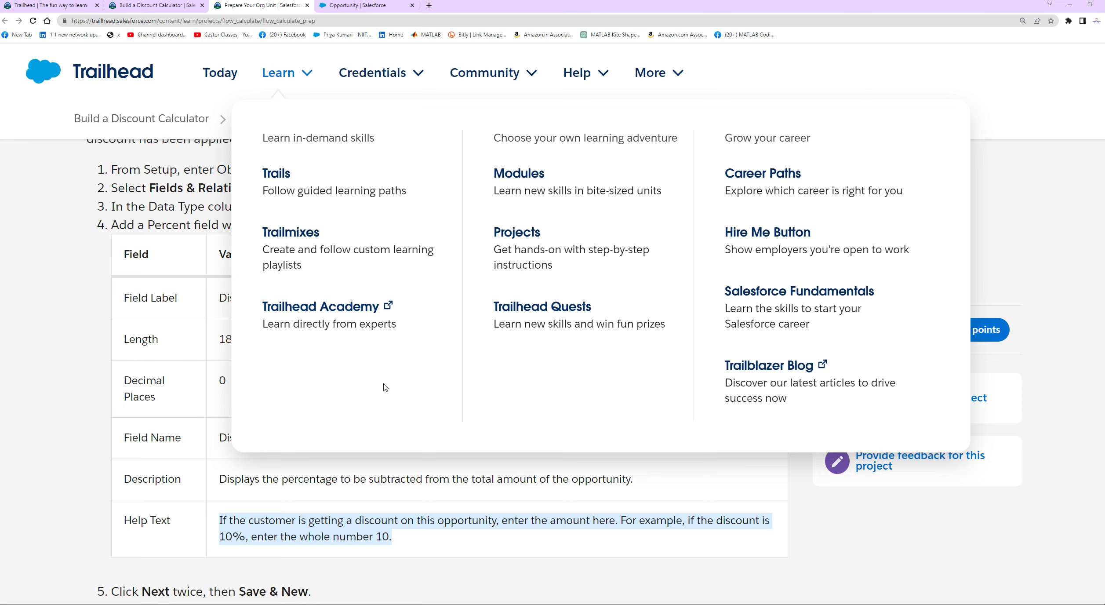
{"action": "scroll", "coordinate": [383, 389], "scroll_direction": "down", "scroll_amount": 2}
{"action": "left_click_drag", "start_coordinate": [120, 503], "coordinate": [326, 512]}
{"action": "left_click_drag", "start_coordinate": [110, 504], "coordinate": [181, 507]}
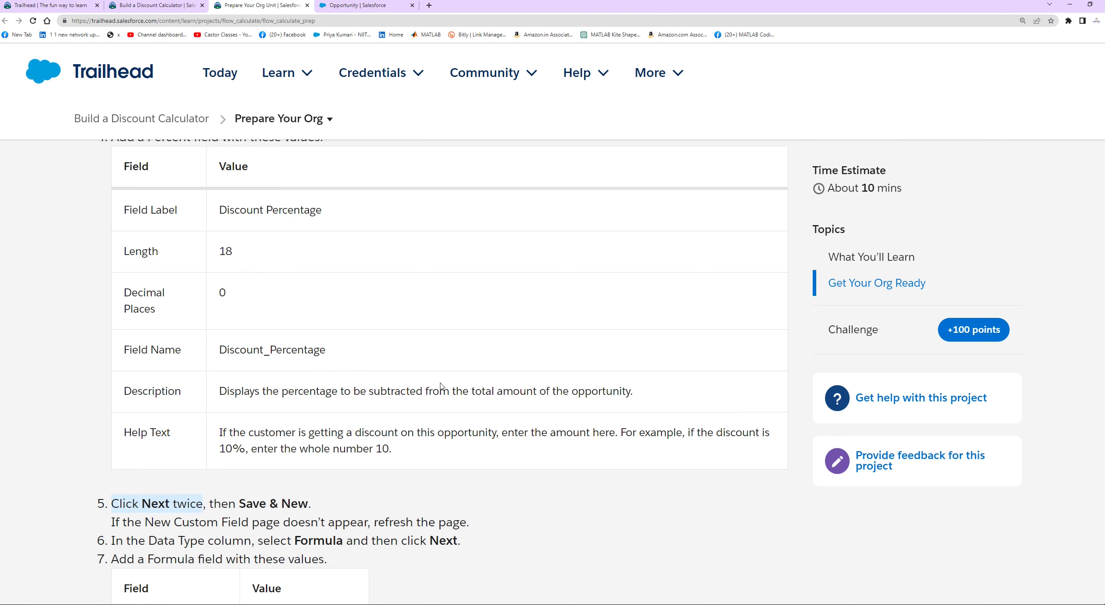
{"action": "left_click_drag", "start_coordinate": [246, 505], "coordinate": [320, 507]}
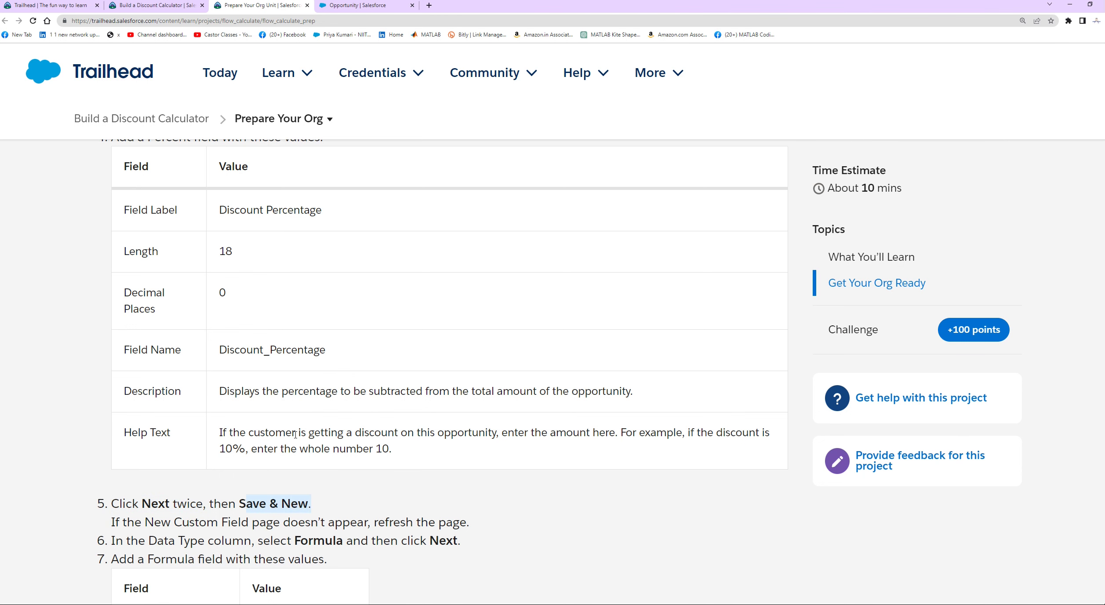
{"action": "left_click", "coordinate": [390, 10]}
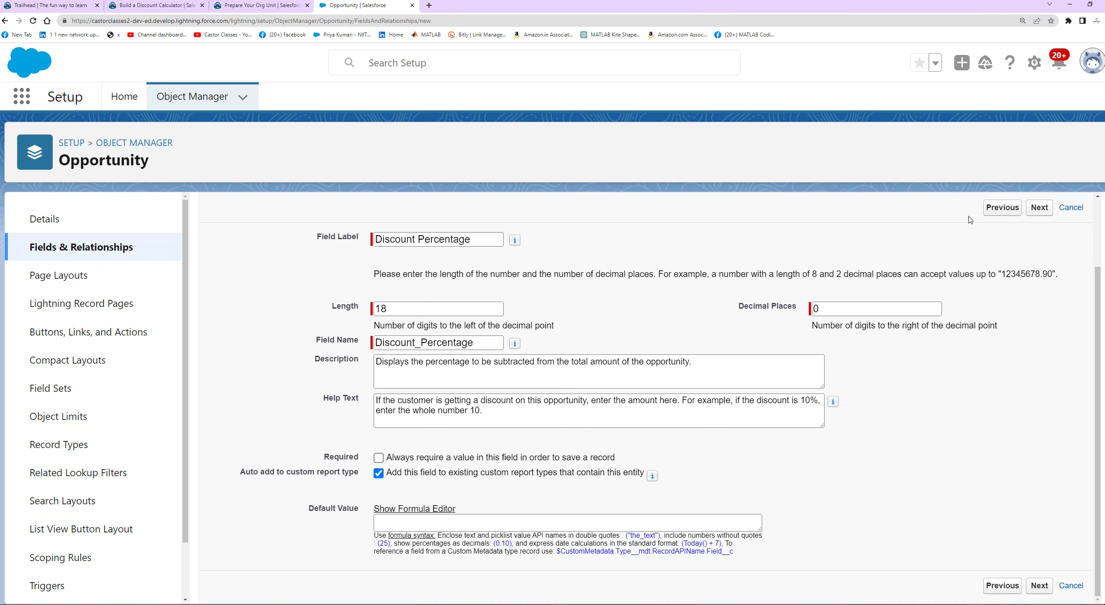
{"action": "left_click", "coordinate": [1035, 215]}
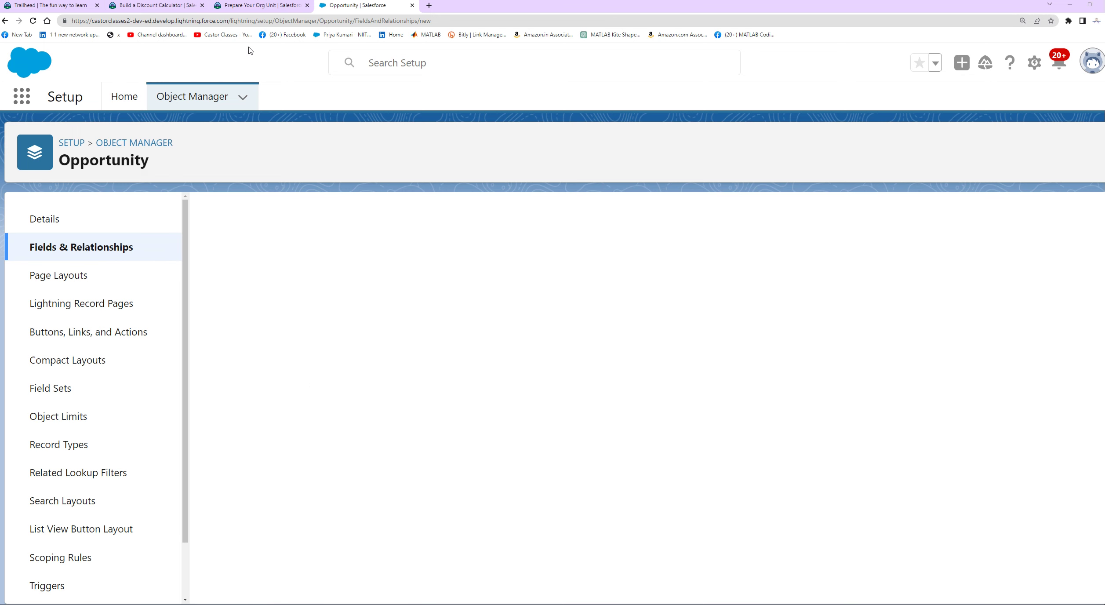
Read the Trailhead notes on refreshing the New Custom Field page and the sixth instruction on the next field's data type.
{"action": "left_click", "coordinate": [259, 5]}
{"action": "scroll", "coordinate": [328, 295], "scroll_direction": "down", "scroll_amount": 4}
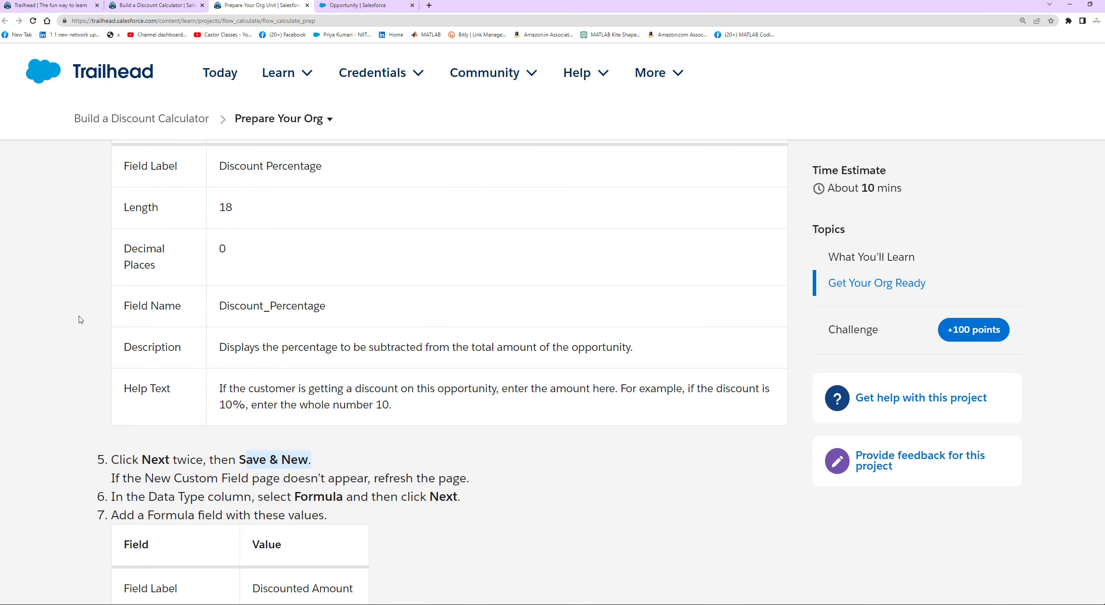
{"action": "left_click_drag", "start_coordinate": [106, 345], "coordinate": [468, 346]}
{"action": "left_click", "coordinate": [469, 346]}
{"action": "scroll", "coordinate": [212, 294], "scroll_direction": "down", "scroll_amount": 2}
{"action": "left_click_drag", "start_coordinate": [156, 281], "coordinate": [350, 281]}
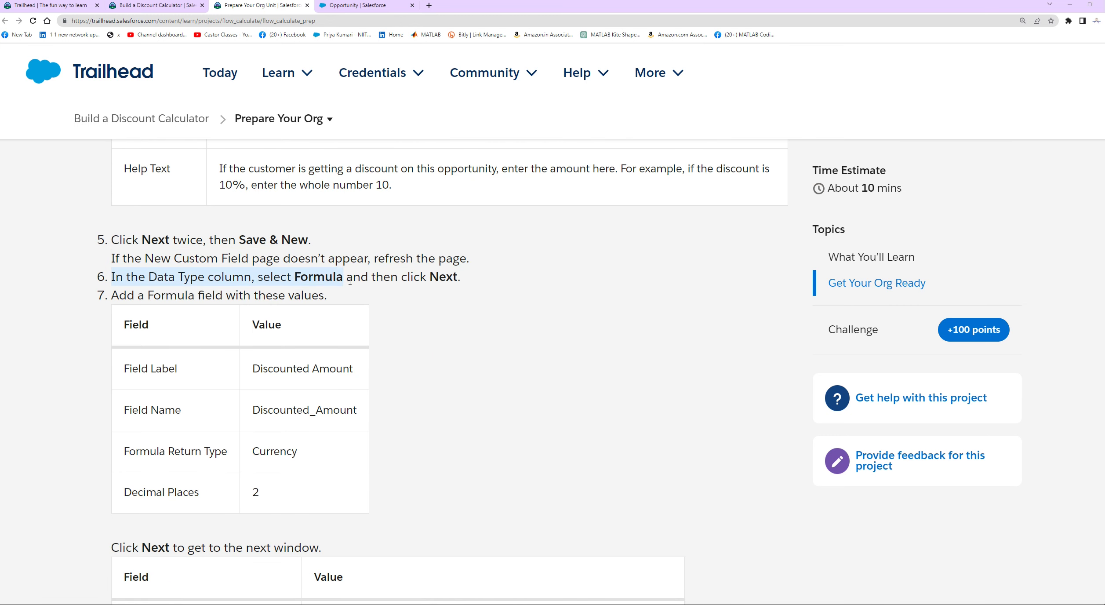
{"action": "left_click", "coordinate": [376, 290]}
{"action": "double_click", "coordinate": [324, 276]}
{"action": "double_click", "coordinate": [444, 276]}
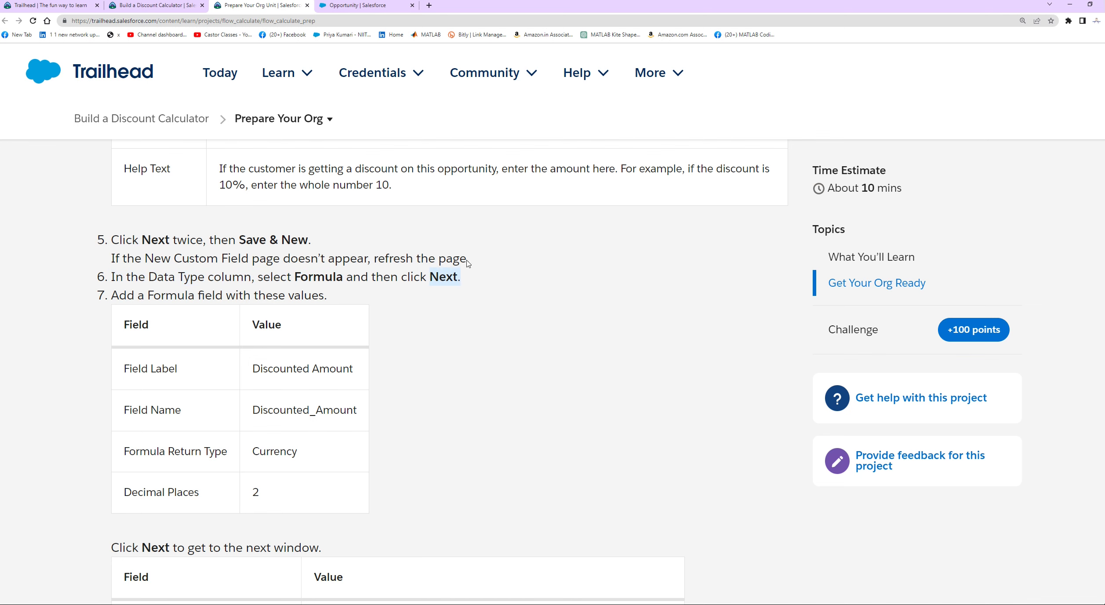
Choose Formula as the new Opportunity field's data type and proceed to the output type page.
{"action": "left_click", "coordinate": [356, 5]}
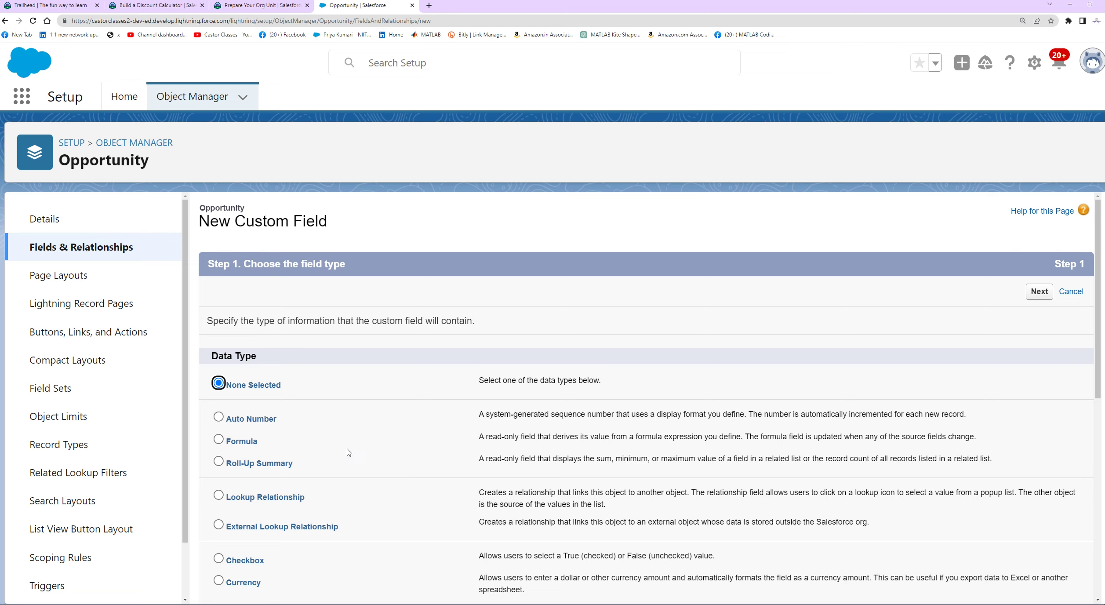
{"action": "scroll", "coordinate": [346, 453], "scroll_direction": "down", "scroll_amount": 1}
{"action": "left_click", "coordinate": [225, 397]}
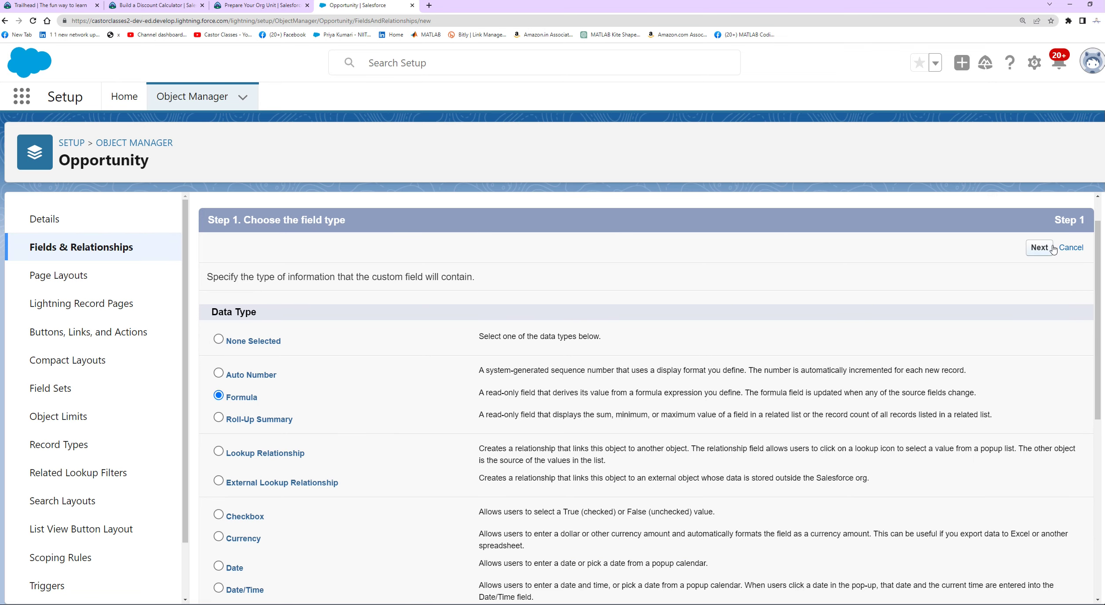
{"action": "left_click", "coordinate": [1040, 247]}
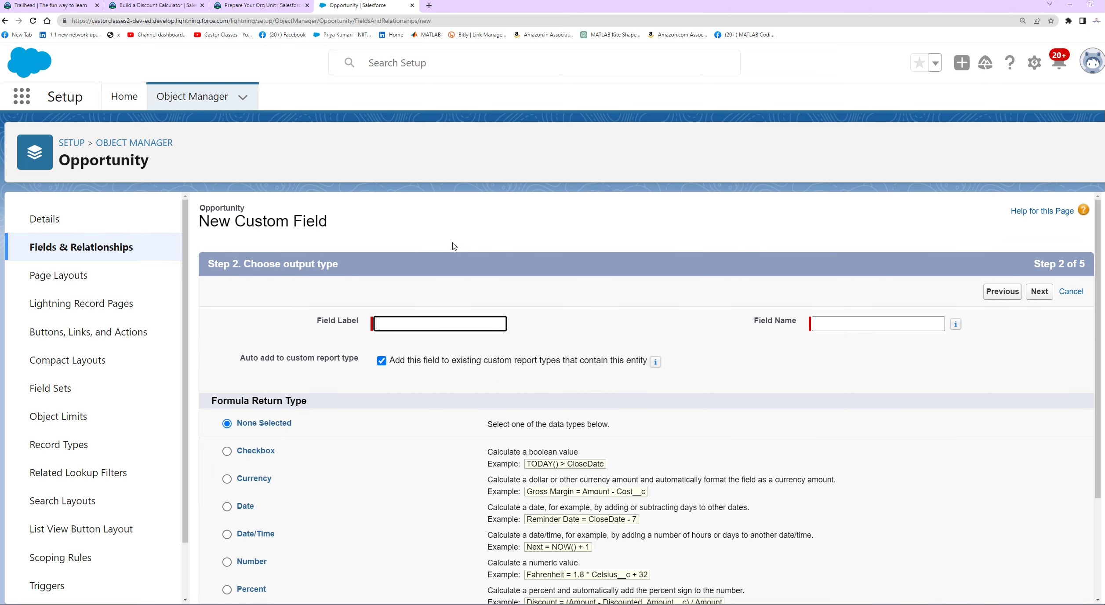
Look at the Build a Discount Calculator project overview and read the seventh Trailhead instruction with its formula field values.
{"action": "left_click", "coordinate": [259, 6]}
{"action": "left_click", "coordinate": [120, 8]}
{"action": "left_click_drag", "start_coordinate": [82, 109], "coordinate": [376, 124]}
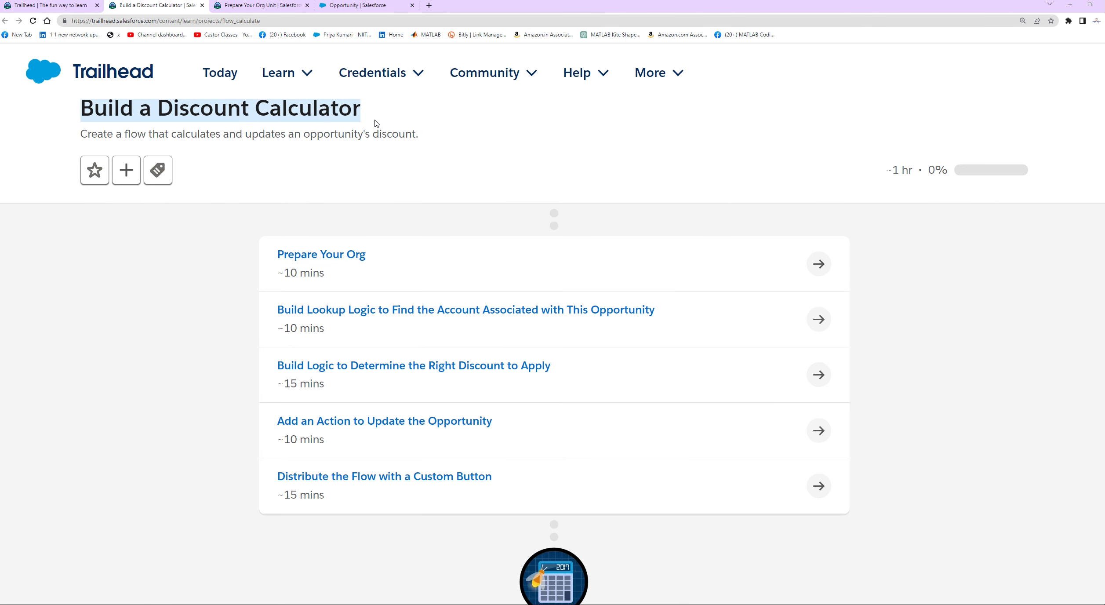
{"action": "left_click", "coordinate": [271, 6]}
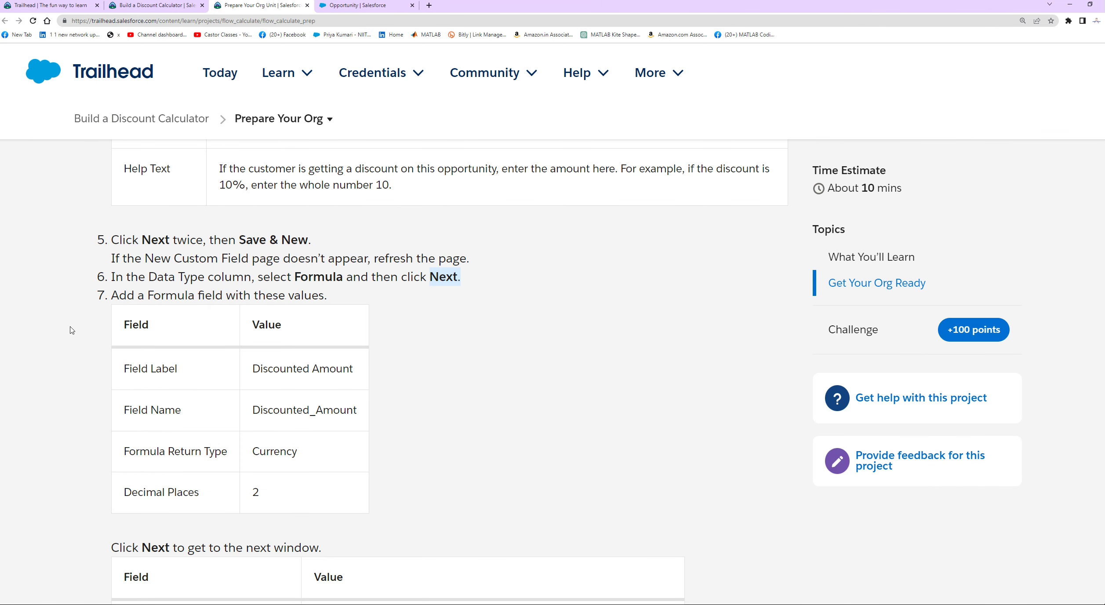
{"action": "triple_click", "coordinate": [210, 296]}
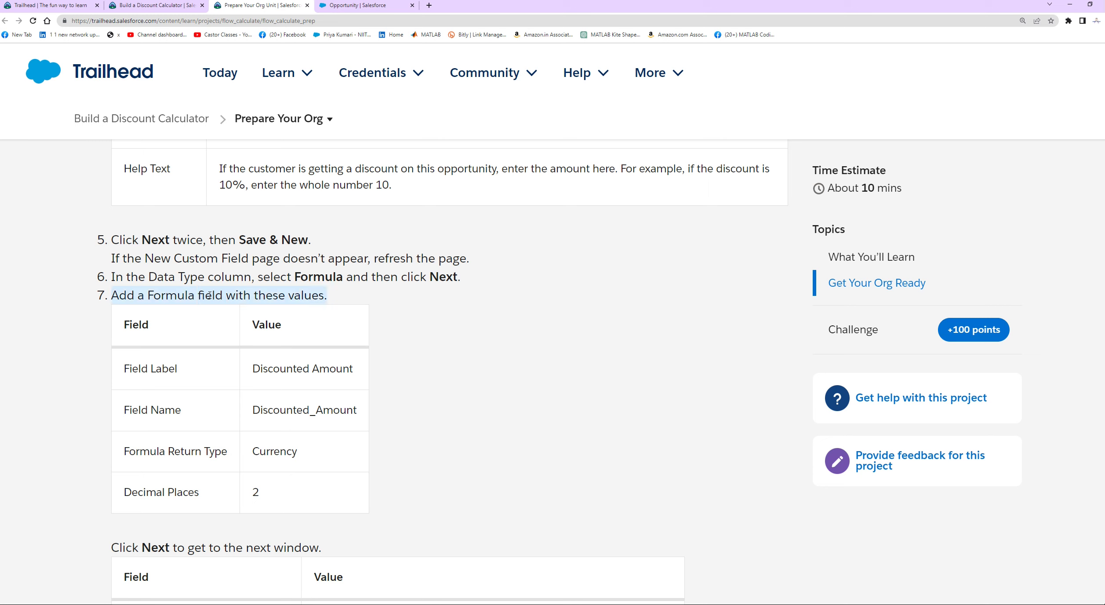
{"action": "left_click", "coordinate": [343, 310]}
{"action": "left_click_drag", "start_coordinate": [141, 339], "coordinate": [271, 461]}
{"action": "left_click", "coordinate": [482, 429]}
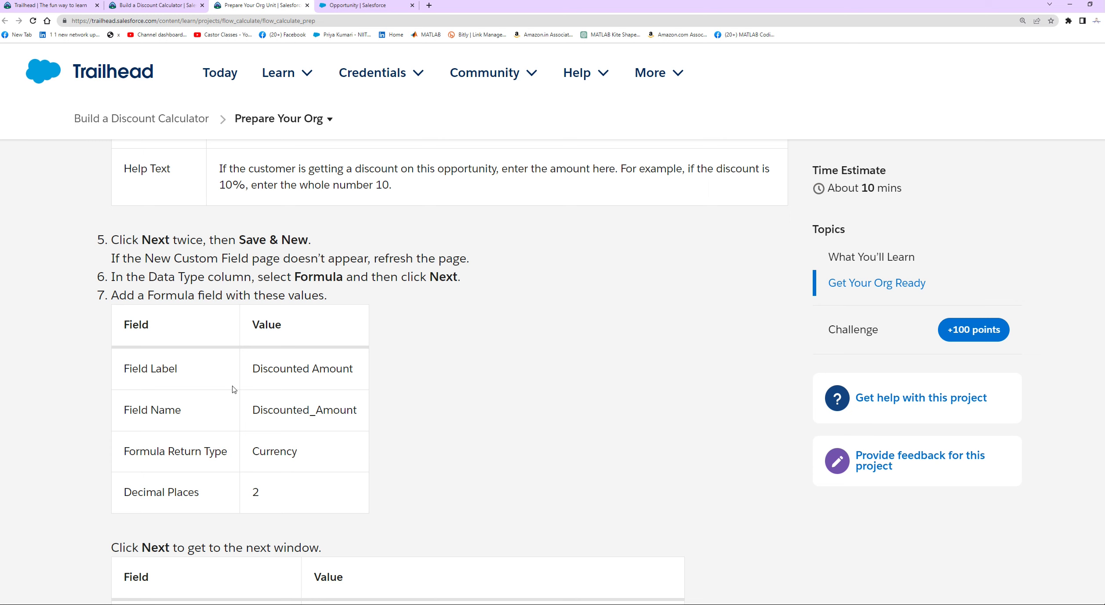
Copy "Discounted Amount" from the Trailhead table into the formula field's label and let the field name fill in as Discounted_Amount.
{"action": "left_click_drag", "start_coordinate": [251, 371], "coordinate": [364, 388]}
{"action": "key", "text": "ctrl+c"}
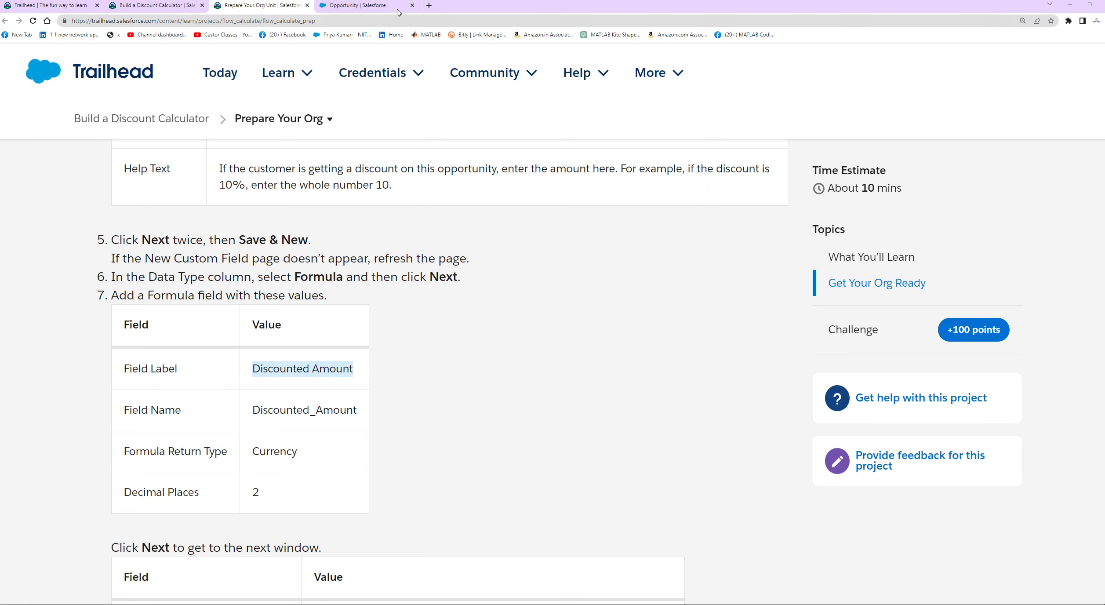
{"action": "left_click", "coordinate": [380, 6]}
{"action": "key", "text": "ctrl+v"}
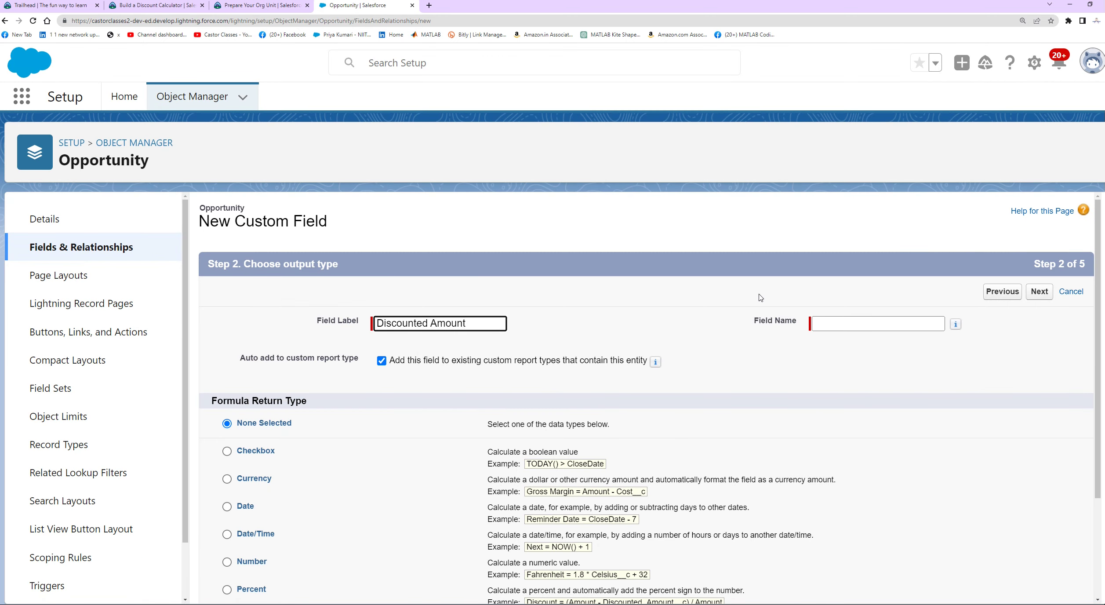
{"action": "left_click", "coordinate": [864, 325]}
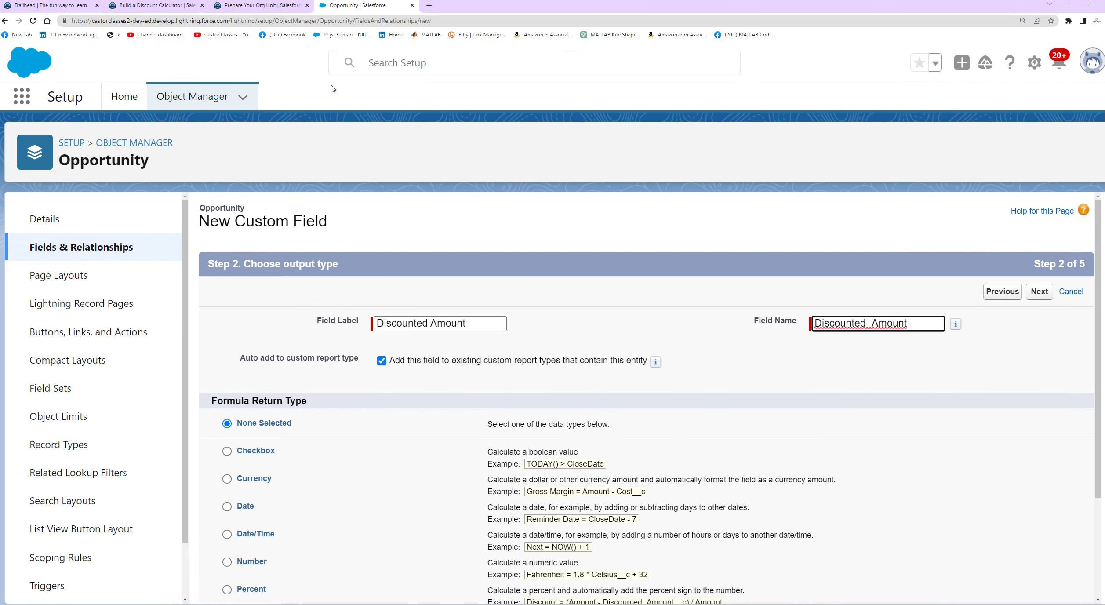
Check the formula return type in the Trailhead table and set the new field's return type to Currency.
{"action": "left_click", "coordinate": [262, 5]}
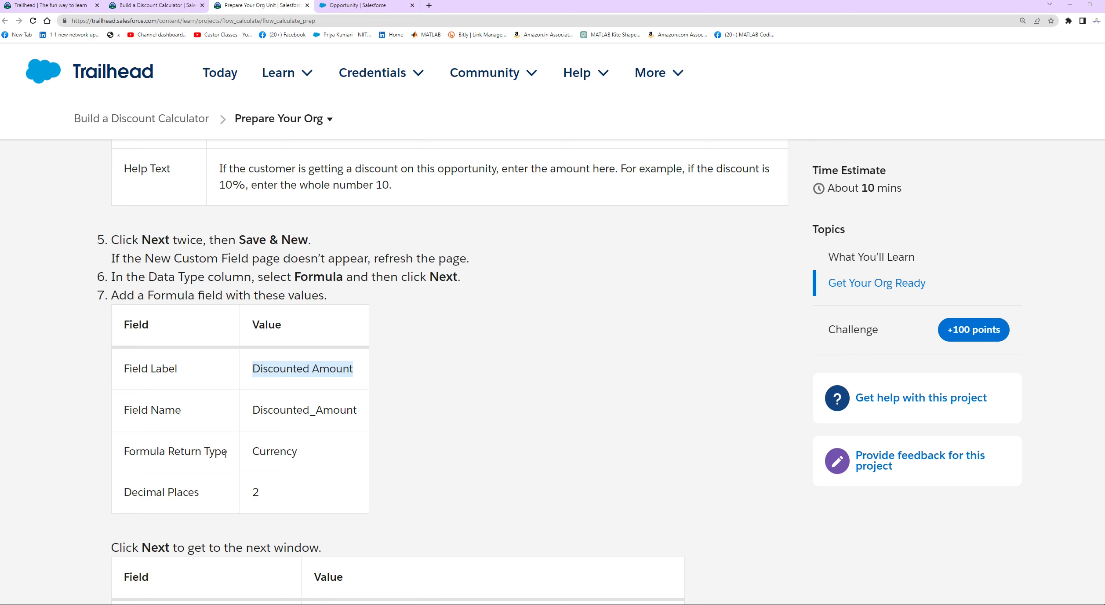
{"action": "left_click_drag", "start_coordinate": [250, 456], "coordinate": [309, 456]}
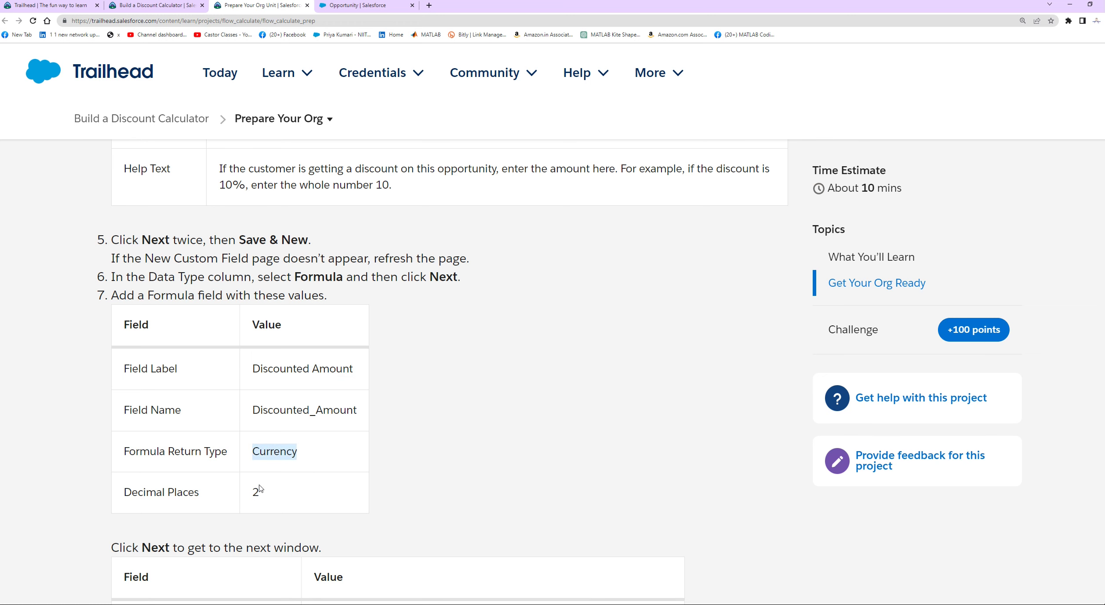
{"action": "left_click", "coordinate": [379, 8]}
{"action": "scroll", "coordinate": [405, 379], "scroll_direction": "down", "scroll_amount": 2}
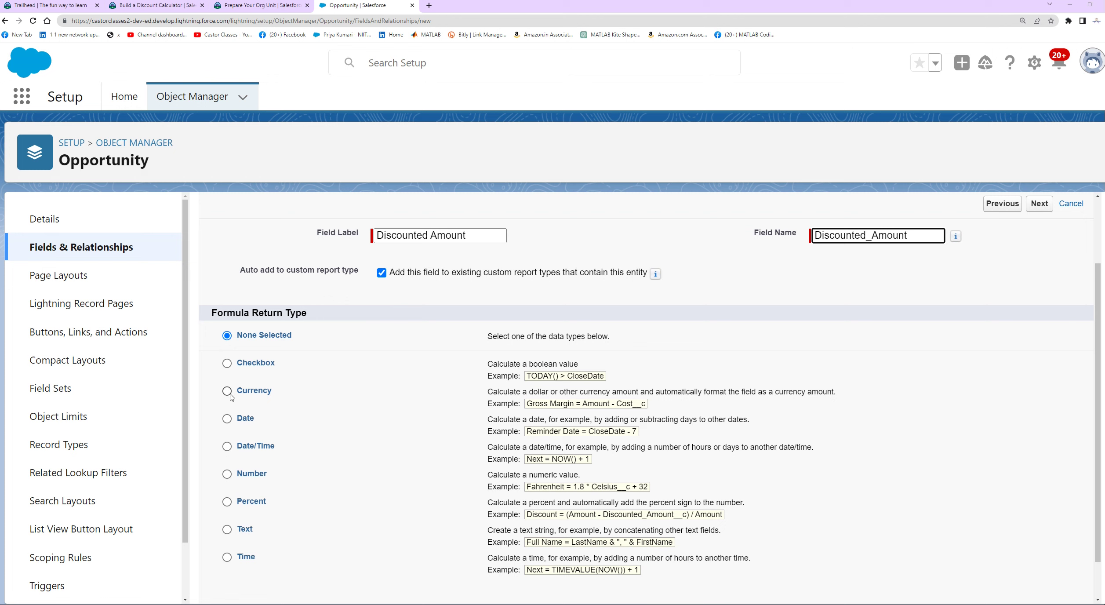
{"action": "left_click_drag", "start_coordinate": [213, 313], "coordinate": [323, 320]}
{"action": "left_click", "coordinate": [228, 392]}
Compare the formula field's decimal places setting with the value in the Trailhead table.
{"action": "left_click", "coordinate": [259, 5]}
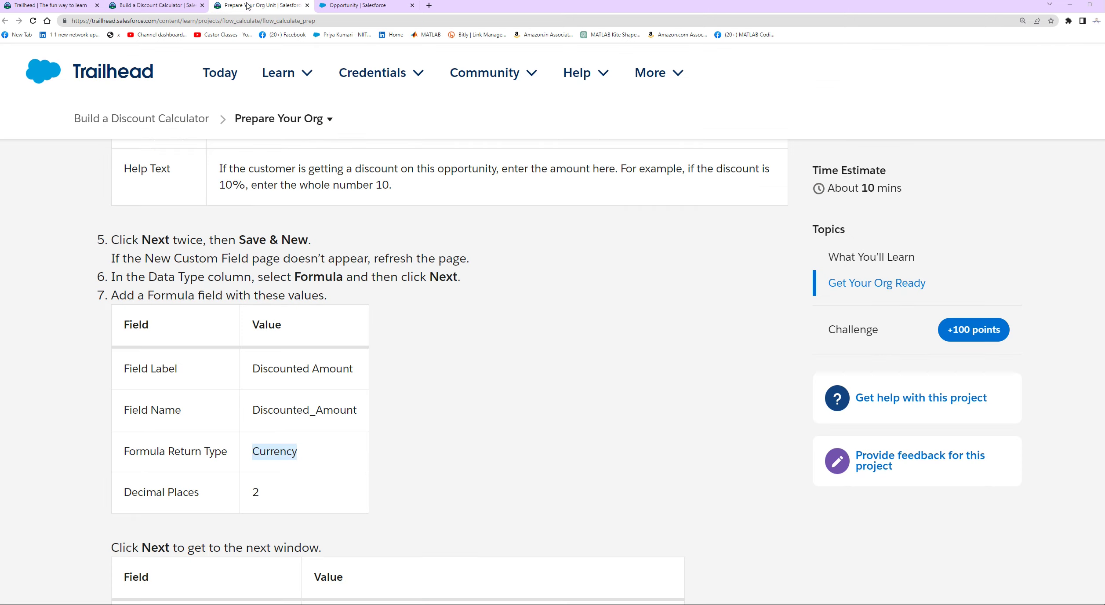
{"action": "left_click", "coordinate": [247, 501]}
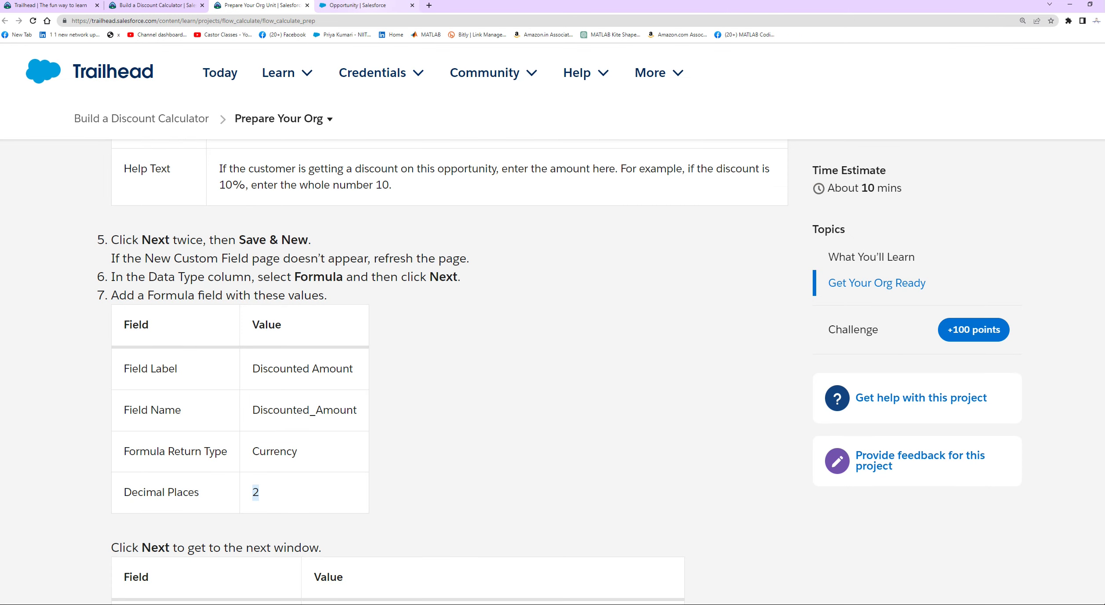
{"action": "left_click", "coordinate": [373, 5]}
{"action": "scroll", "coordinate": [493, 305], "scroll_direction": "down", "scroll_amount": 1}
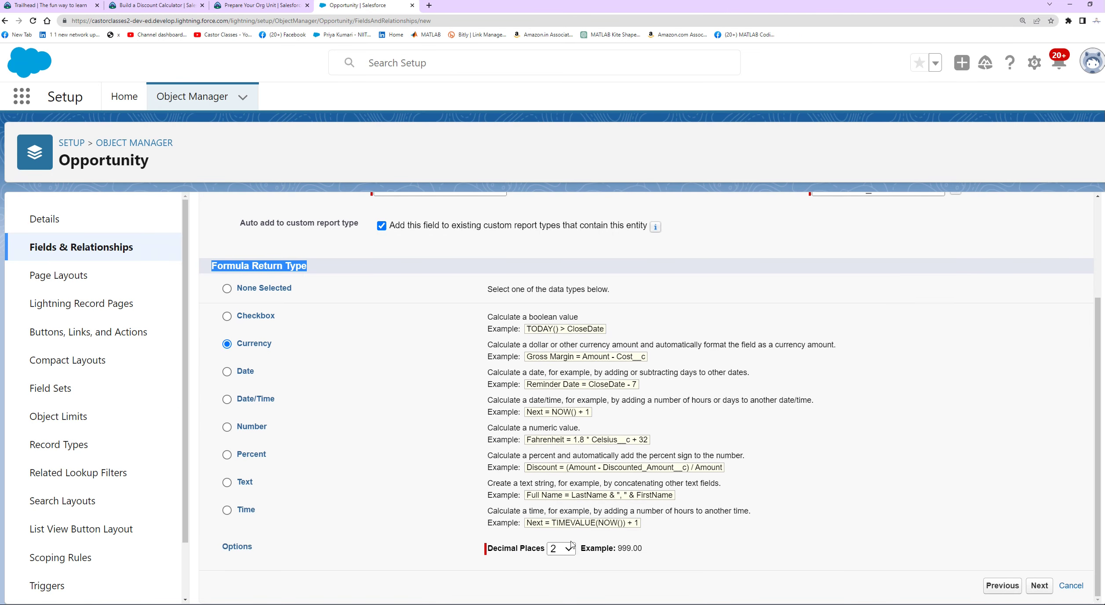
Keep the decimal places at 2, read the Trailhead instruction that follows, and continue to the formula entry step.
{"action": "left_click", "coordinate": [573, 556]}
{"action": "left_click", "coordinate": [573, 556]}
{"action": "left_click", "coordinate": [224, 6]}
{"action": "scroll", "coordinate": [383, 441], "scroll_direction": "down", "scroll_amount": 2}
{"action": "scroll", "coordinate": [383, 440], "scroll_direction": "down", "scroll_amount": 1}
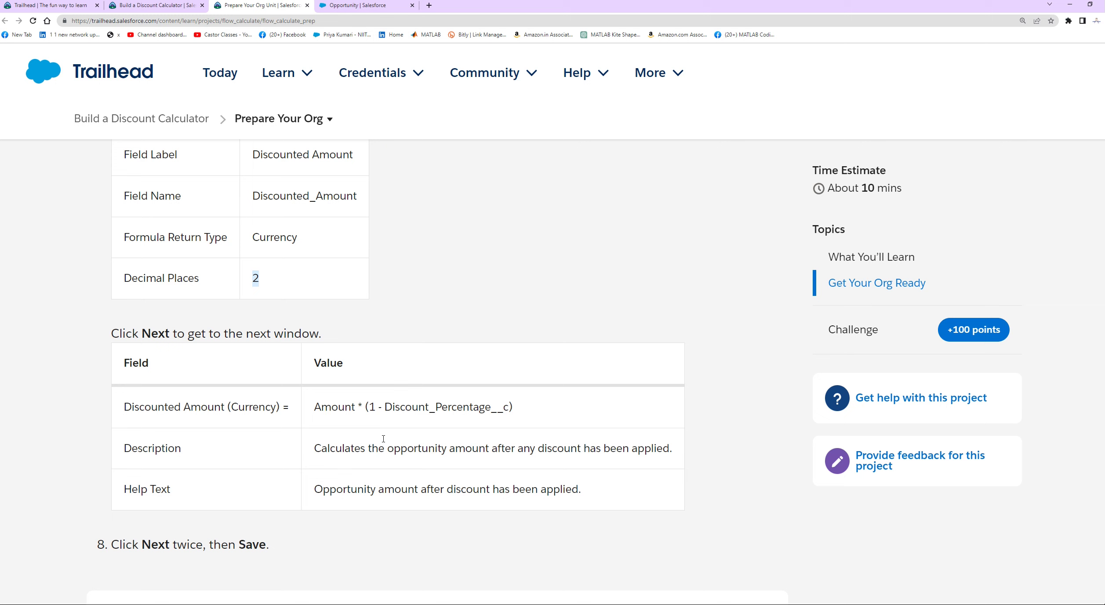
{"action": "left_click_drag", "start_coordinate": [111, 331], "coordinate": [340, 331]}
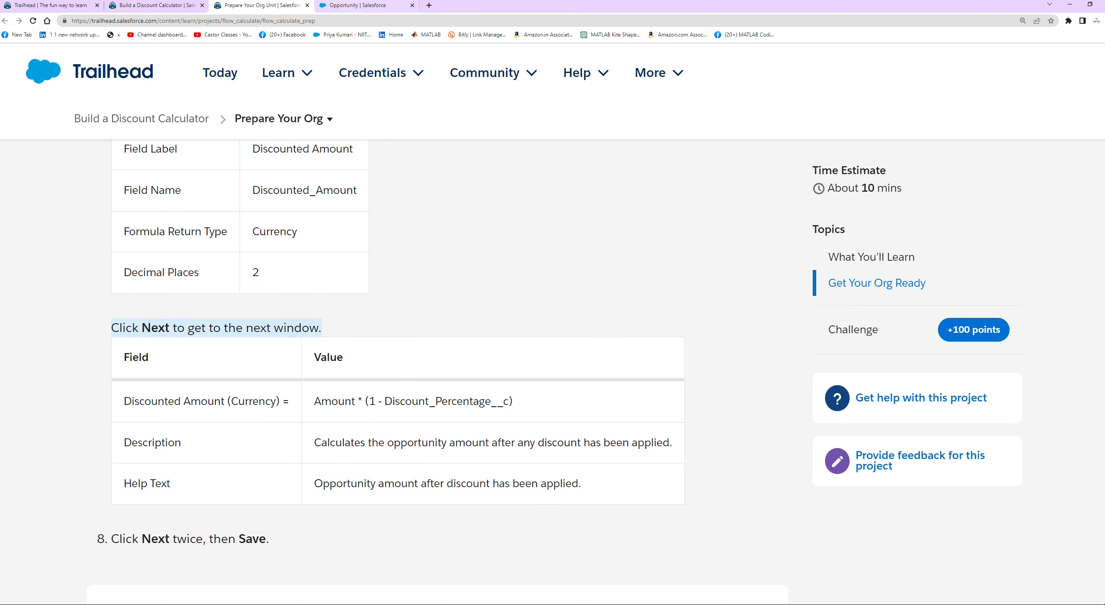
{"action": "left_click", "coordinate": [359, 6]}
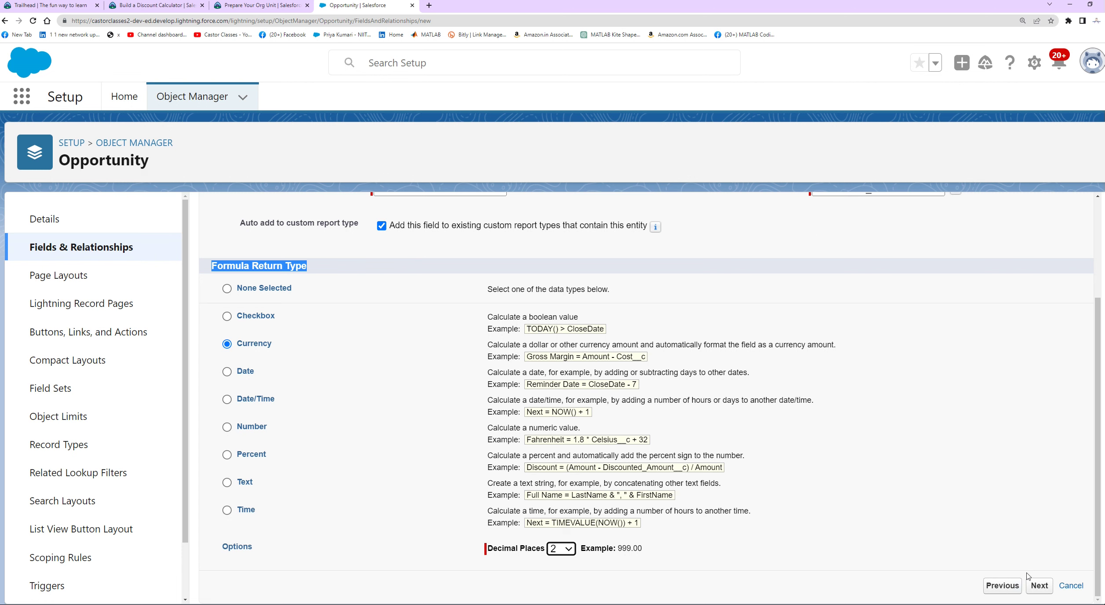
{"action": "left_click", "coordinate": [1040, 585]}
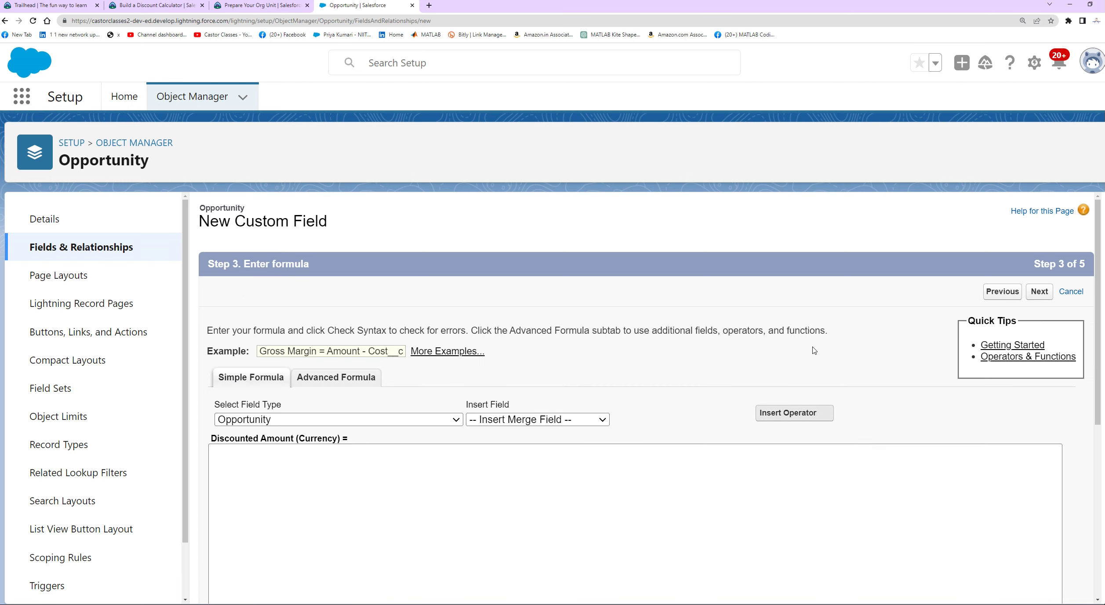
Compare the Discounted Amount (Currency) formula editor with the matching row and formula value in the Trailhead table.
{"action": "scroll", "coordinate": [524, 283], "scroll_direction": "down", "scroll_amount": 1}
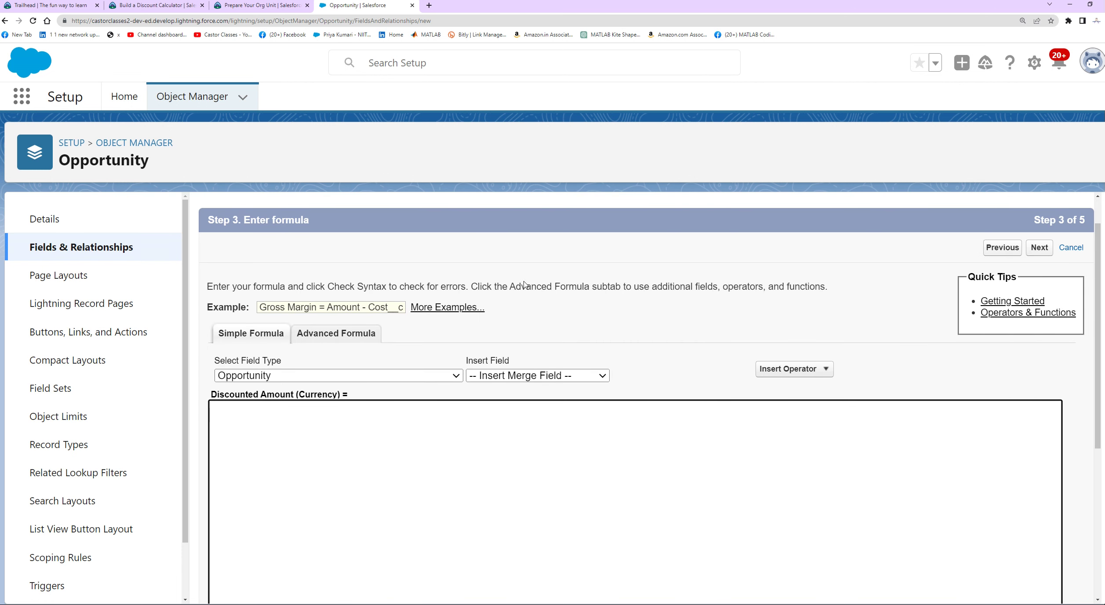
{"action": "left_click_drag", "start_coordinate": [214, 219], "coordinate": [357, 218]}
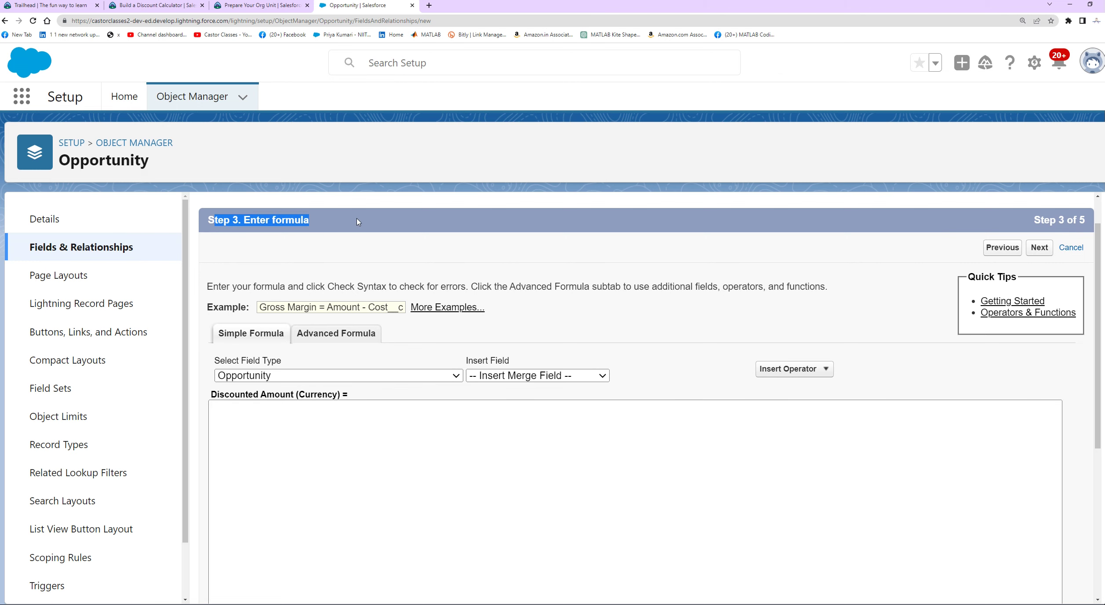
{"action": "left_click", "coordinate": [420, 258]}
{"action": "left_click", "coordinate": [400, 418]}
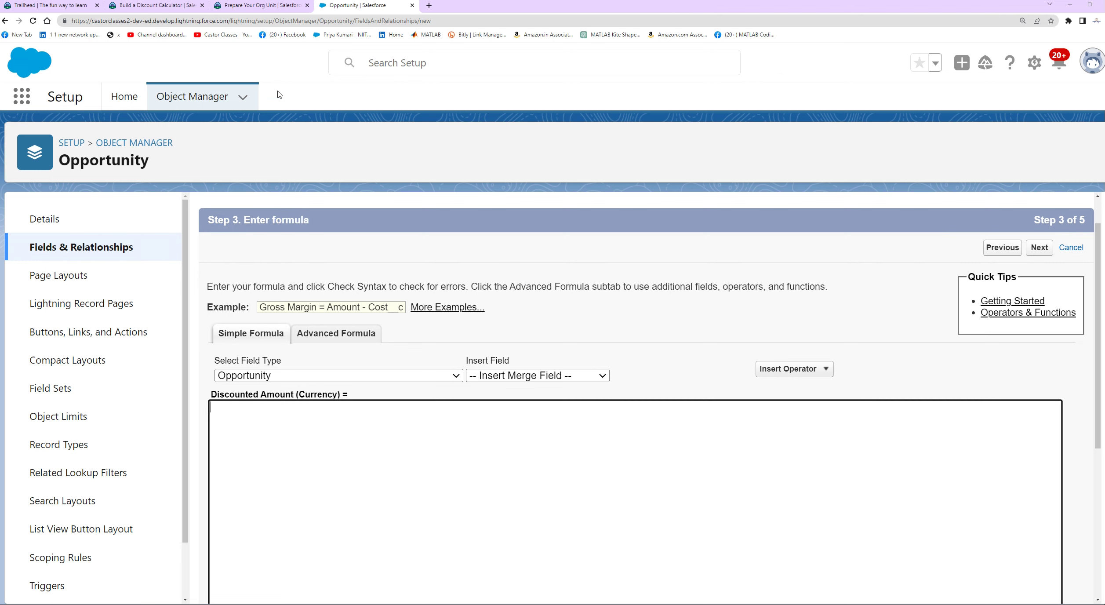
{"action": "left_click", "coordinate": [255, 6]}
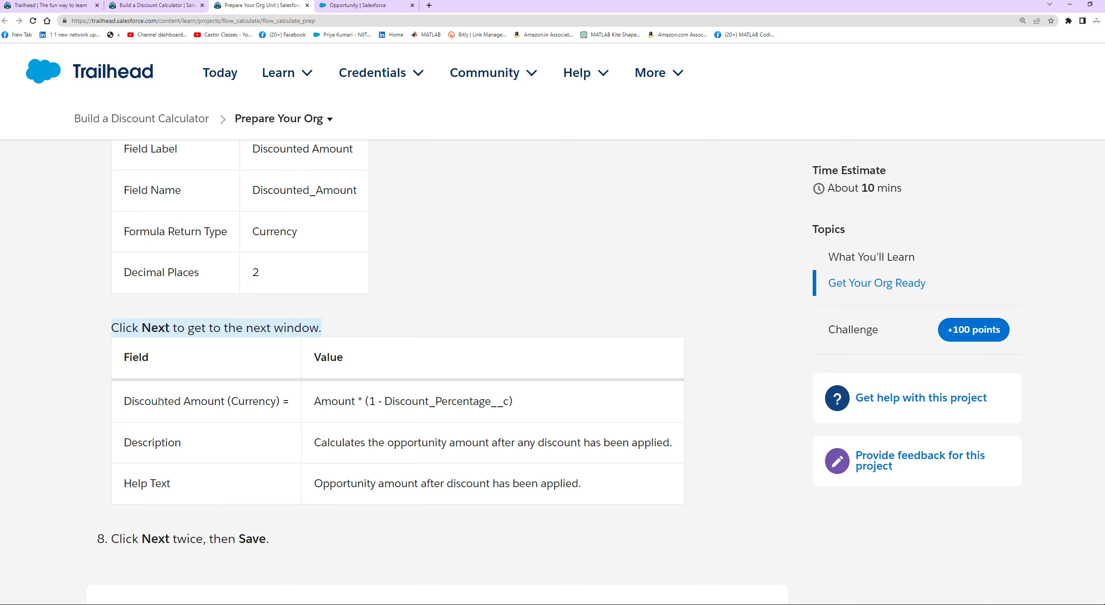
{"action": "left_click_drag", "start_coordinate": [133, 404], "coordinate": [283, 402]}
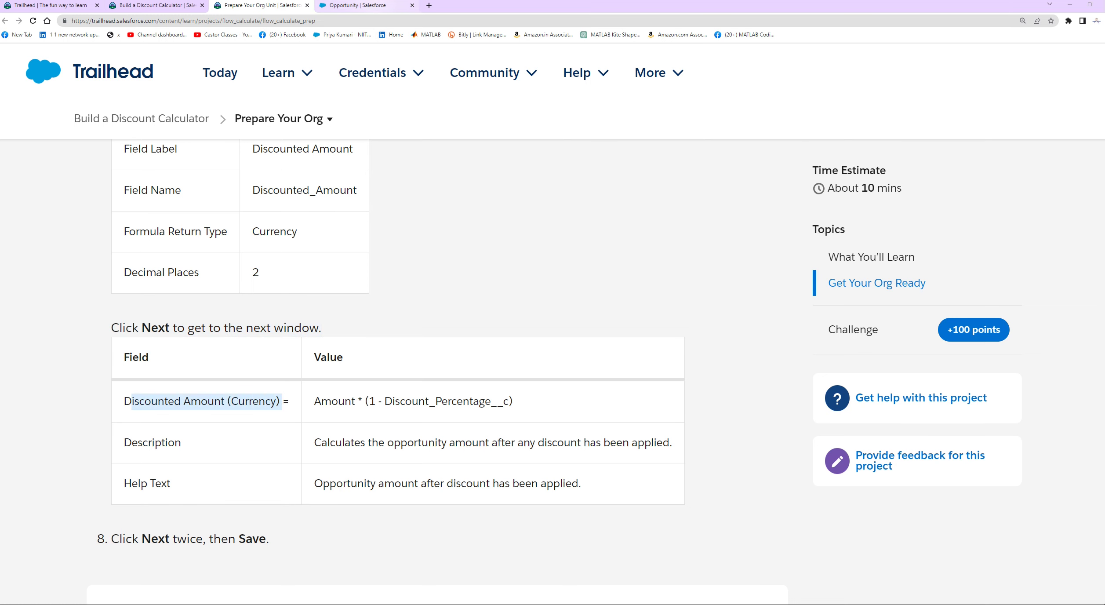
{"action": "left_click", "coordinate": [358, 5]}
{"action": "mouse_move", "coordinate": [211, 393]}
{"action": "left_mouse_down"}
{"action": "mouse_move", "coordinate": [303, 394]}
{"action": "mouse_move", "coordinate": [228, 374]}
{"action": "mouse_move", "coordinate": [248, 394]}
{"action": "mouse_move", "coordinate": [211, 394]}
{"action": "left_mouse_up"}
{"action": "left_click", "coordinate": [364, 397]}
{"action": "left_click", "coordinate": [276, 413]}
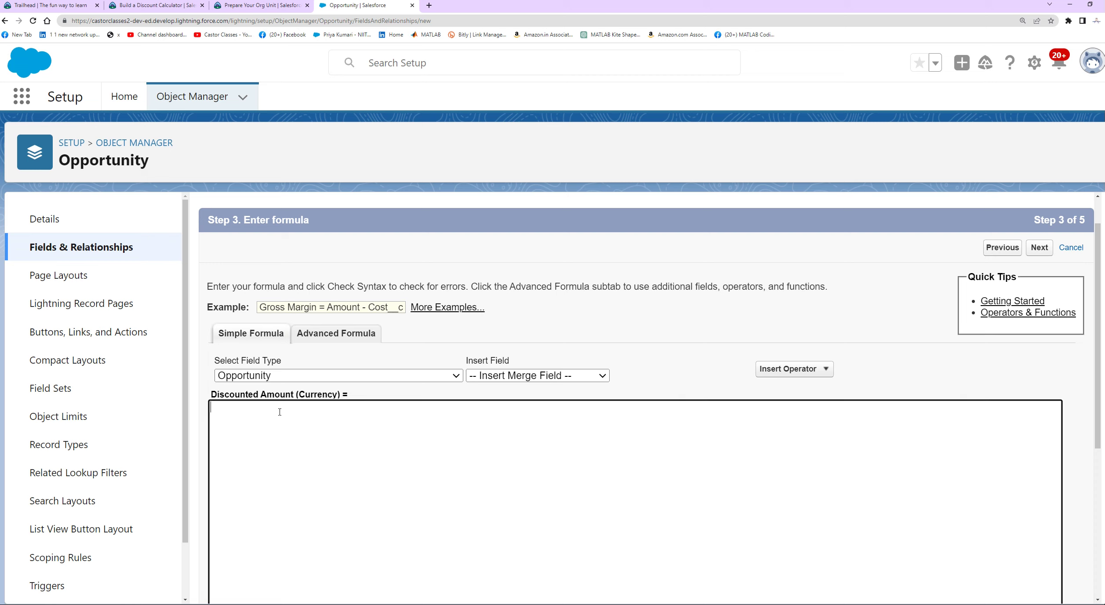
{"action": "left_click", "coordinate": [286, 7]}
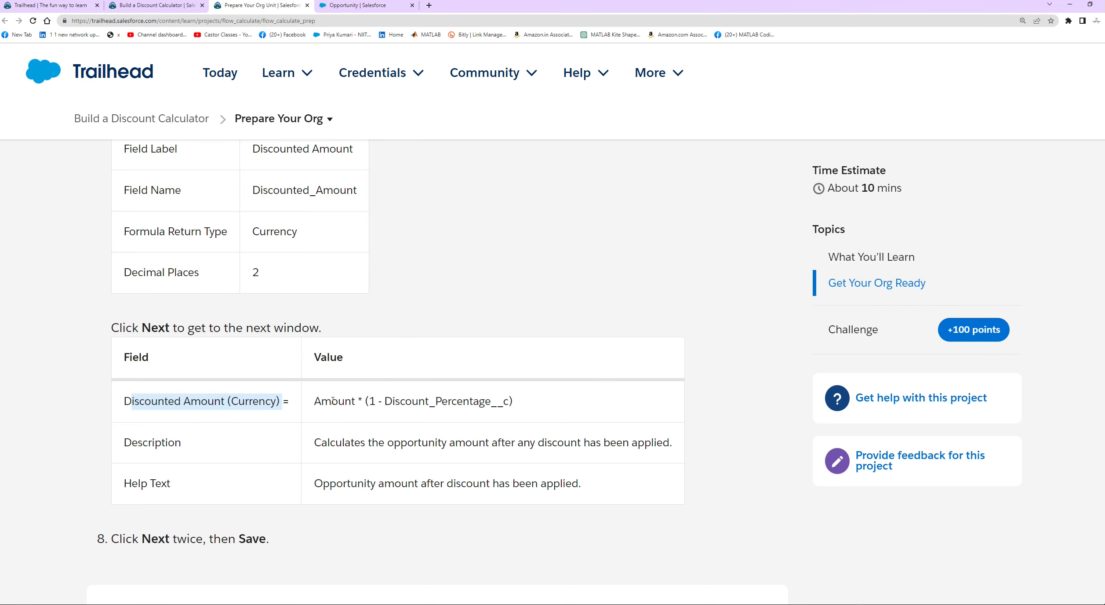
{"action": "left_click_drag", "start_coordinate": [312, 404], "coordinate": [526, 412]}
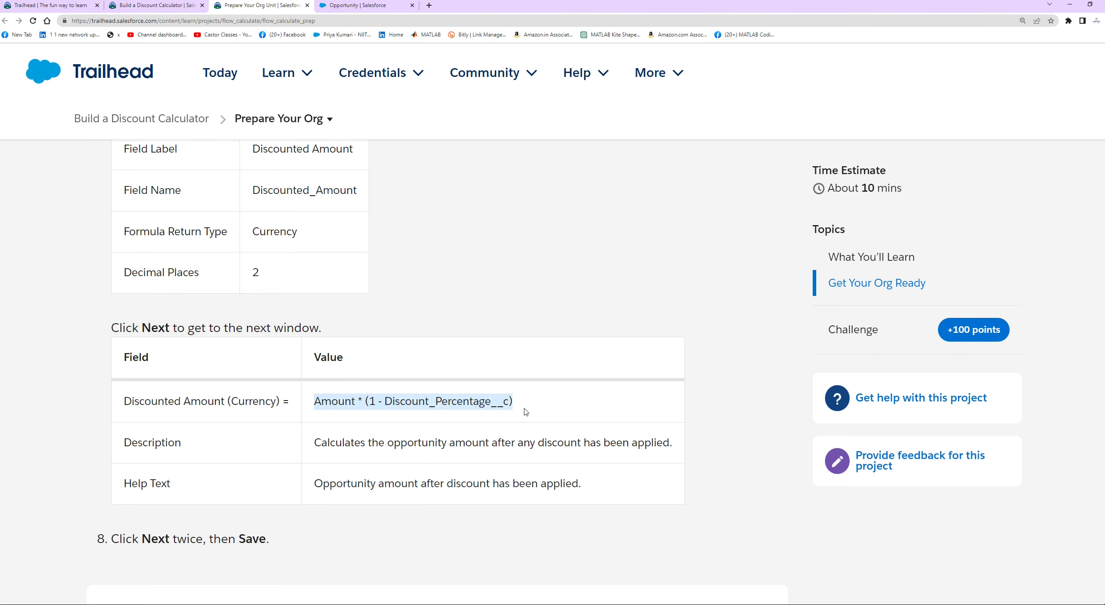
{"action": "left_click", "coordinate": [525, 310]}
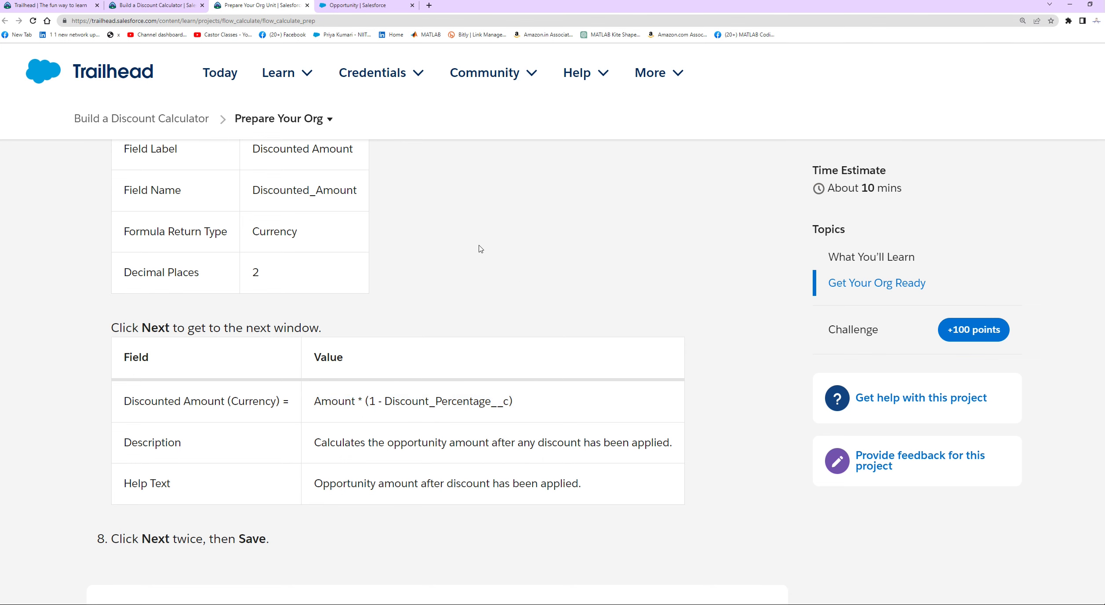
Start the Discounted Amount formula with the Amount merge field followed by the Multiply operator.
{"action": "left_click", "coordinate": [386, 7]}
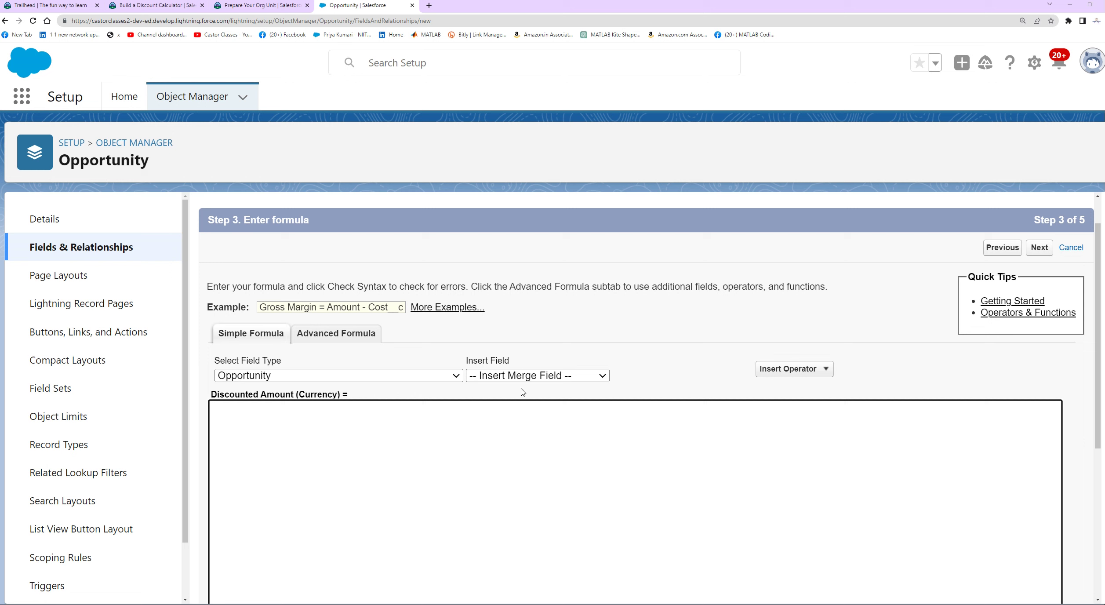
{"action": "left_click", "coordinate": [507, 376]}
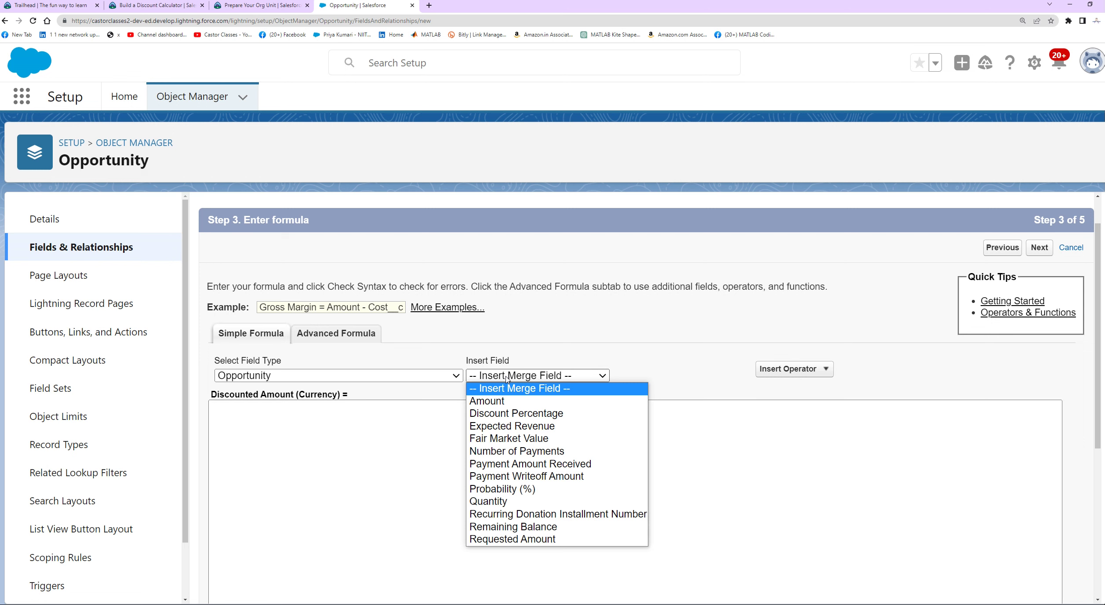
{"action": "left_click", "coordinate": [513, 401]}
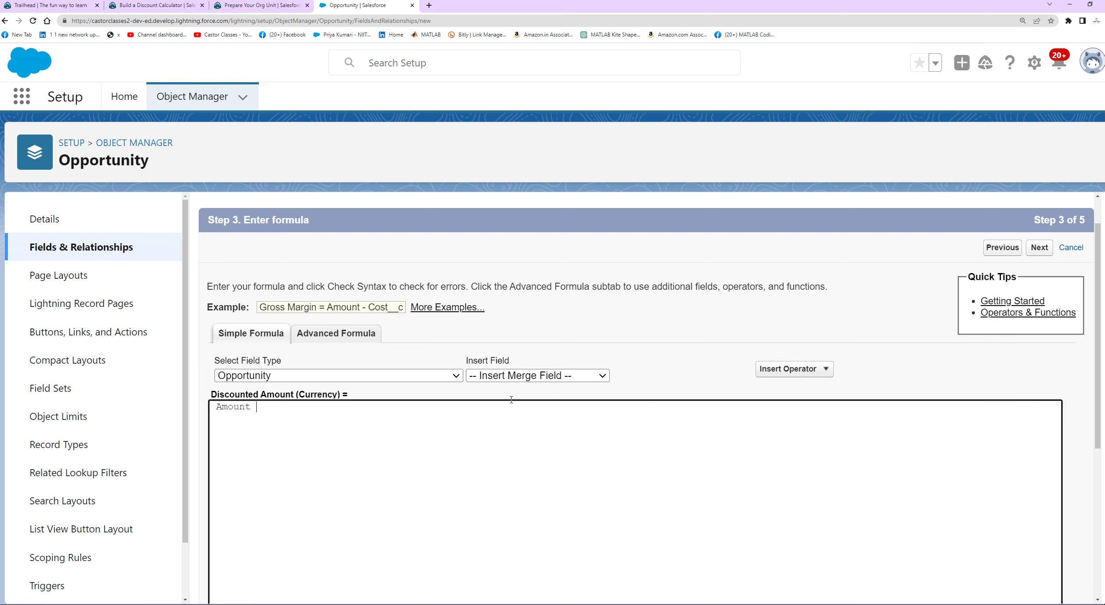
{"action": "left_click", "coordinate": [803, 370]}
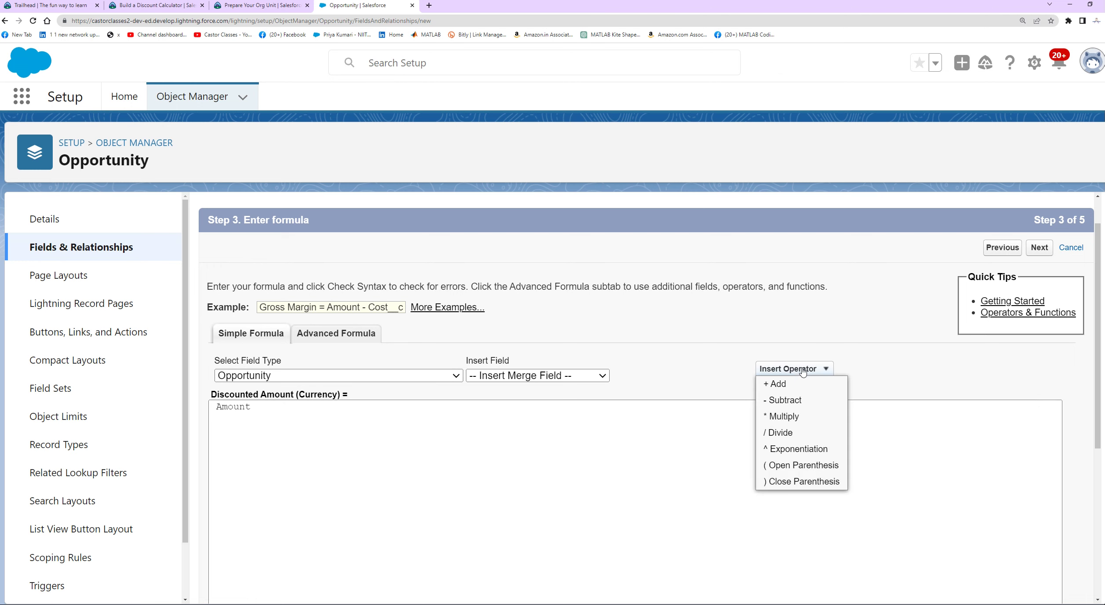
{"action": "left_click", "coordinate": [793, 418]}
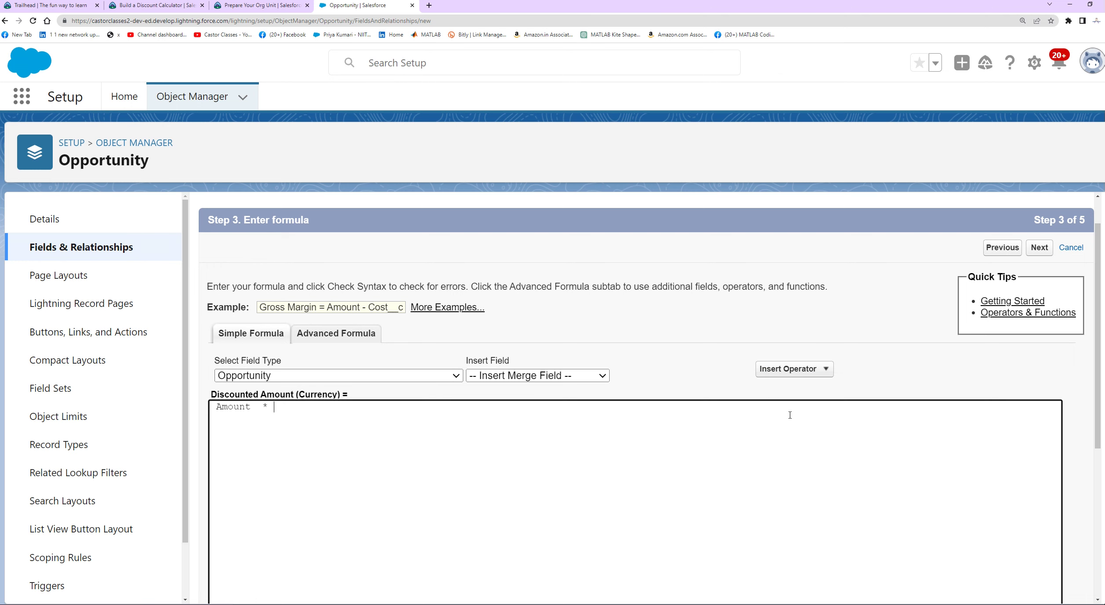
Check the parenthesized part of the Trailhead formula and extend the field's formula with "(1" and the Subtract operator.
{"action": "left_click", "coordinate": [258, 5]}
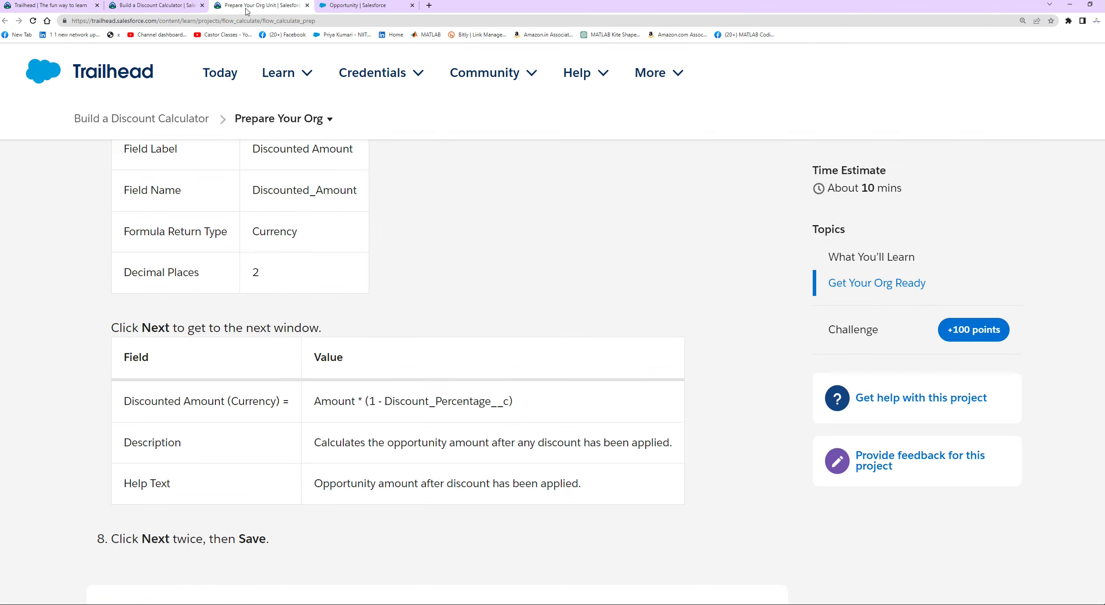
{"action": "left_click_drag", "start_coordinate": [365, 403], "coordinate": [545, 412]}
{"action": "left_click", "coordinate": [343, 8]}
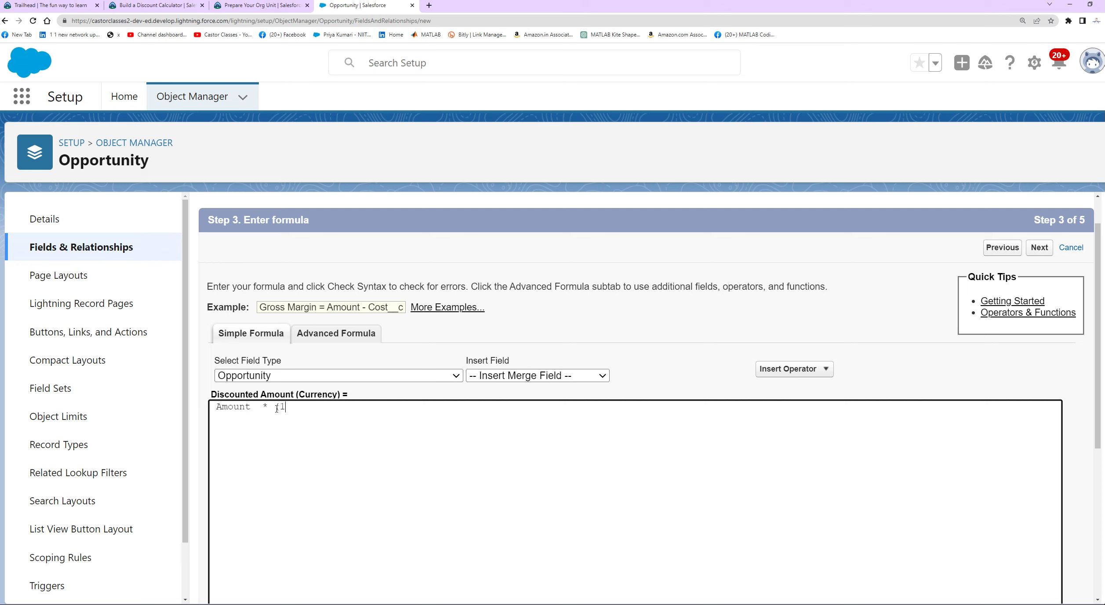
{"action": "left_click", "coordinate": [803, 371]}
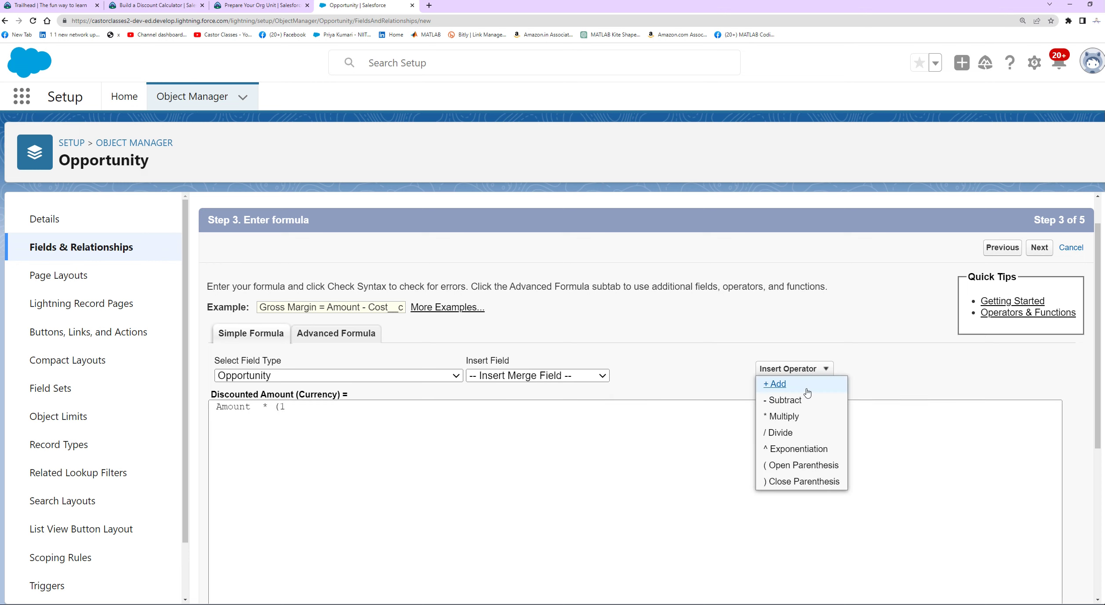
{"action": "left_click", "coordinate": [797, 401]}
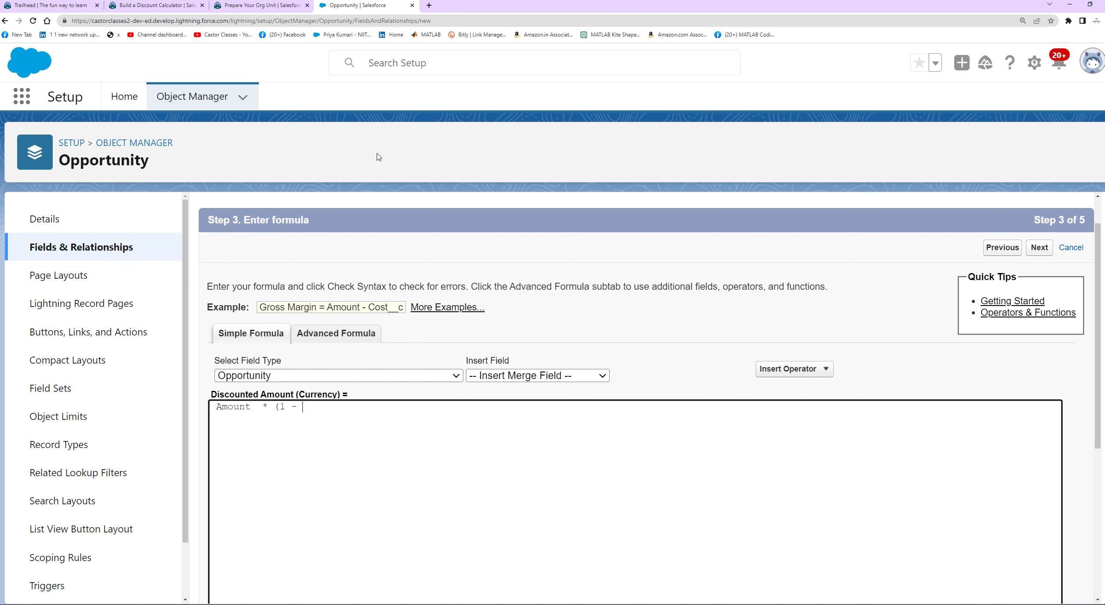
Insert the Discount Percentage merge field after the minus sign and close the parenthesis, following the Trailhead formula.
{"action": "left_click", "coordinate": [249, 4]}
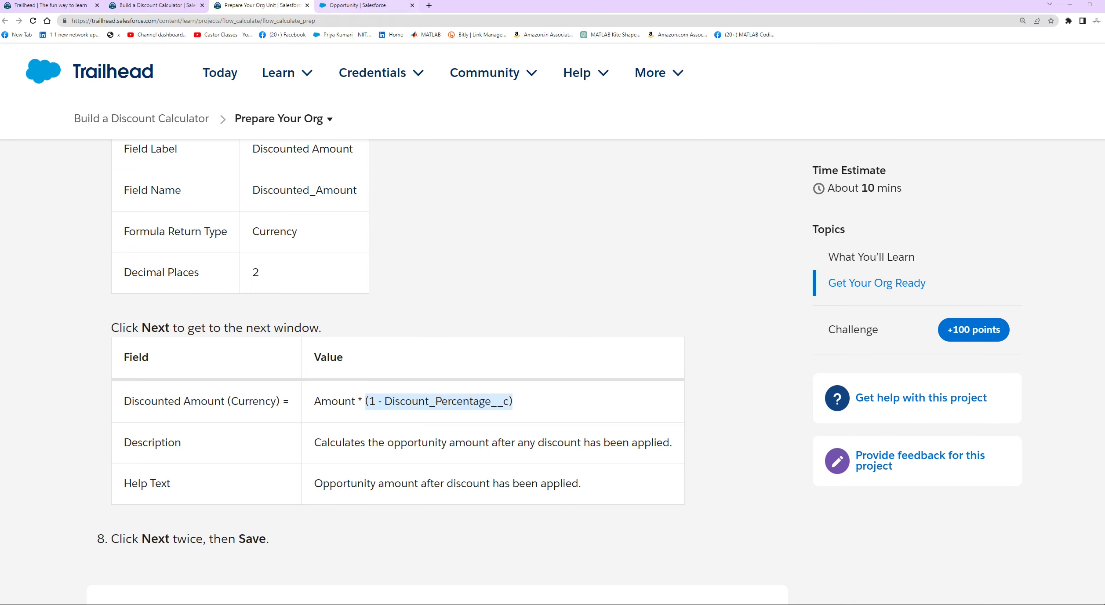
{"action": "left_click", "coordinate": [383, 6]}
{"action": "left_click", "coordinate": [523, 376]}
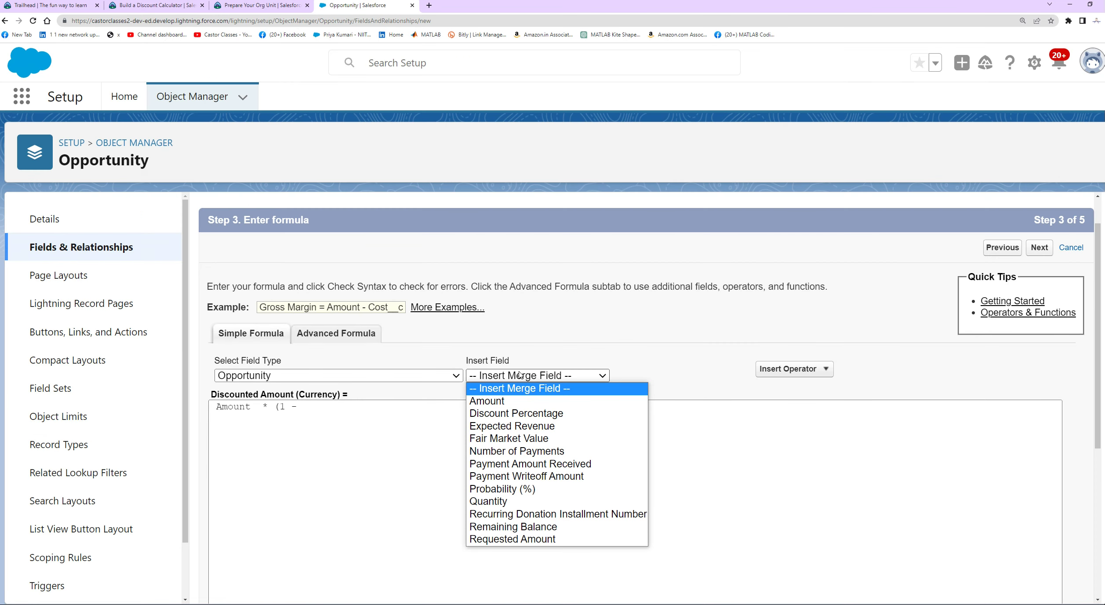
{"action": "left_click", "coordinate": [535, 413]}
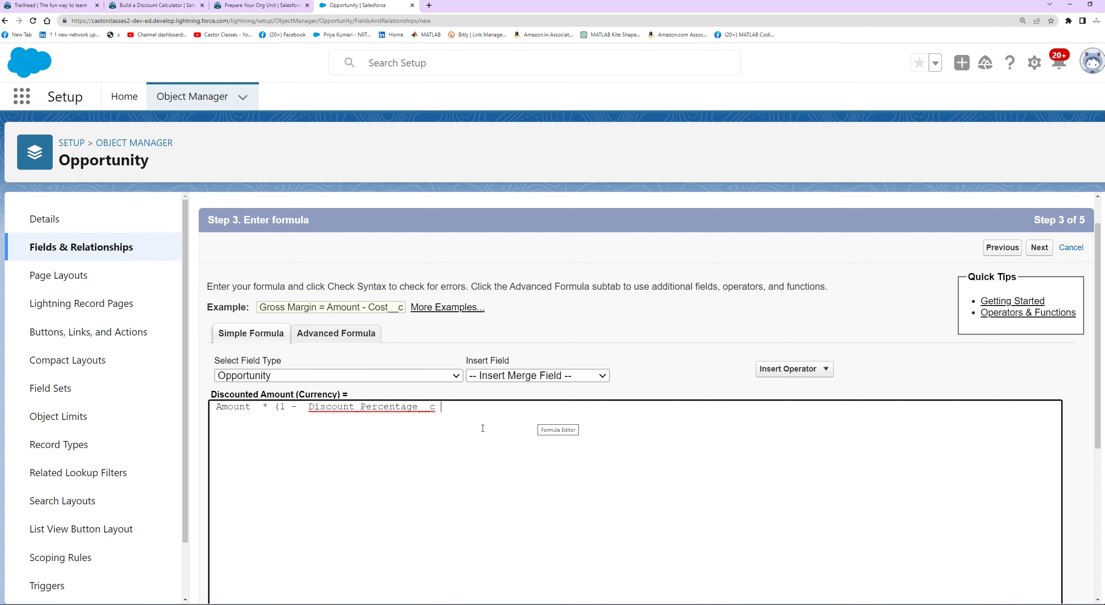
Run the syntax check on the Discounted Amount formula and read its result.
{"action": "scroll", "coordinate": [482, 427], "scroll_direction": "down", "scroll_amount": 4}
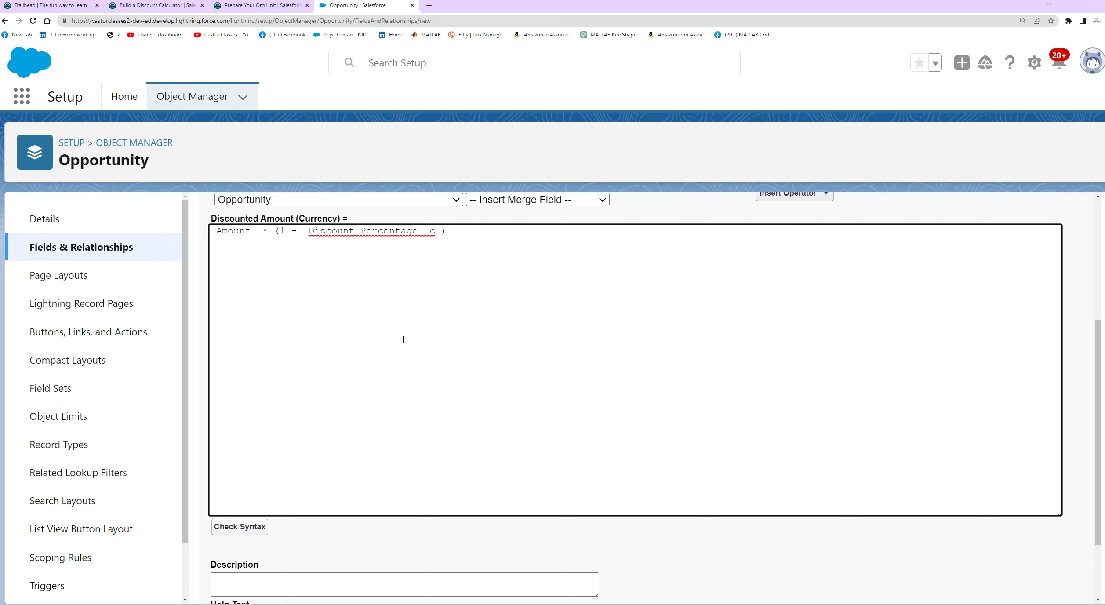
{"action": "scroll", "coordinate": [403, 339], "scroll_direction": "up", "scroll_amount": 2}
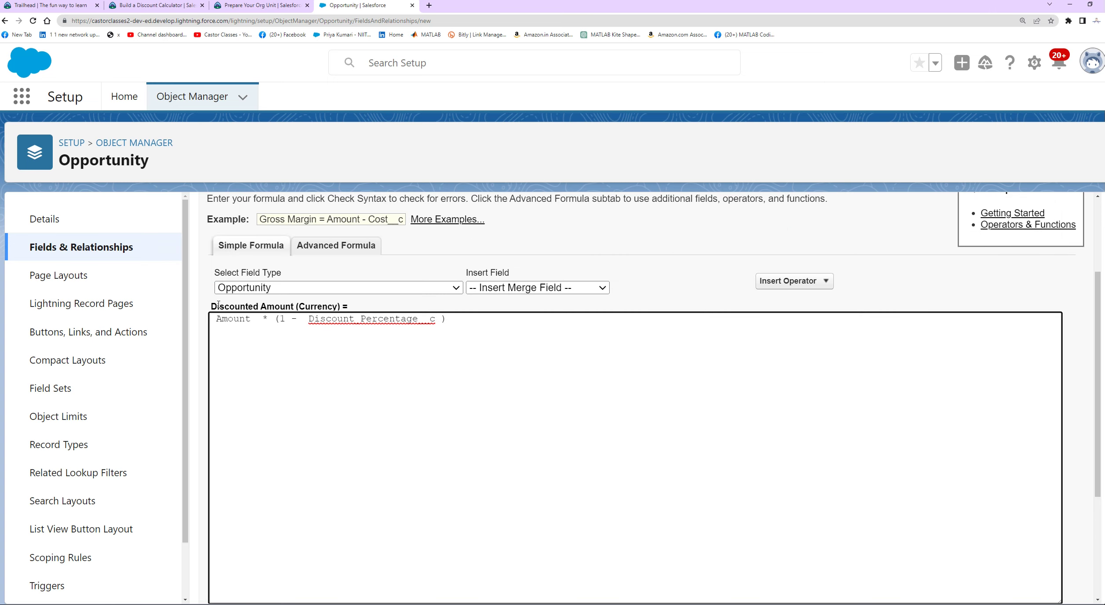
{"action": "scroll", "coordinate": [460, 420], "scroll_direction": "down", "scroll_amount": 3}
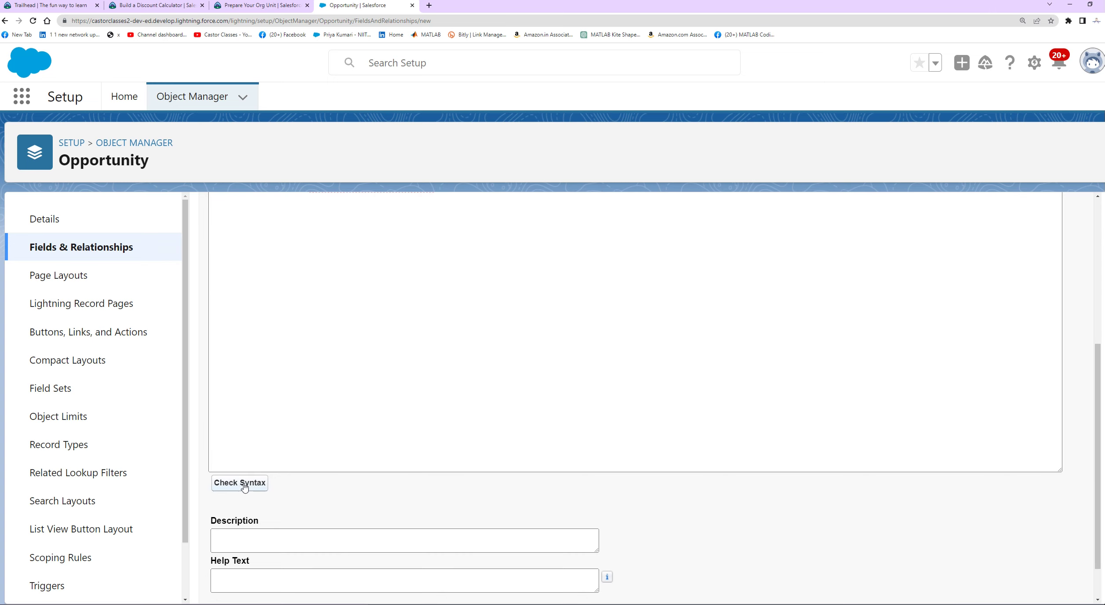
{"action": "scroll", "coordinate": [432, 403], "scroll_direction": "down", "scroll_amount": 6}
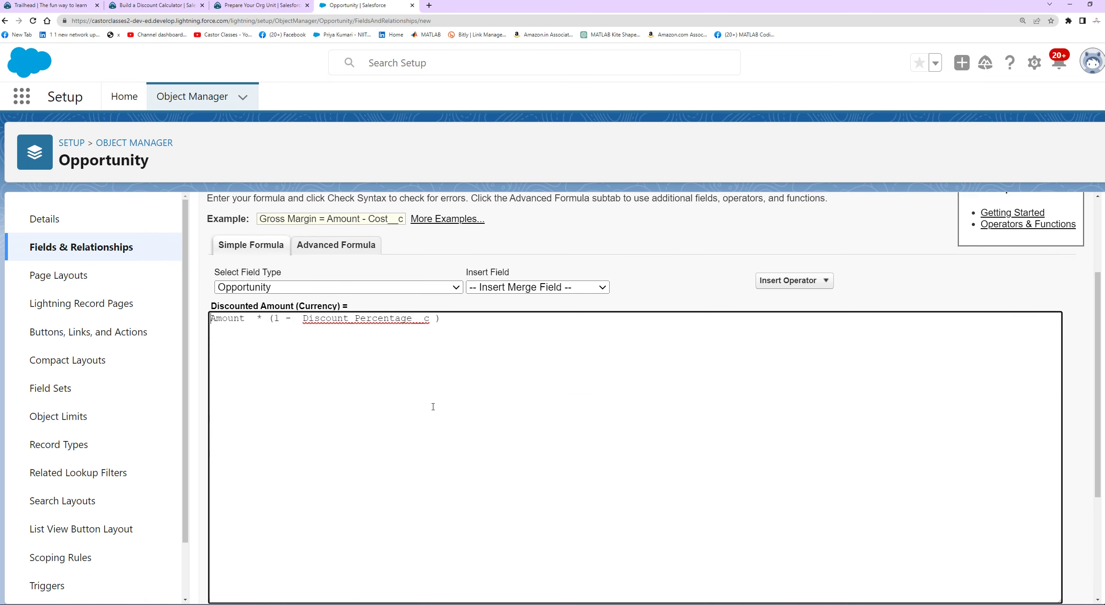
{"action": "left_click_drag", "start_coordinate": [278, 482], "coordinate": [600, 488]}
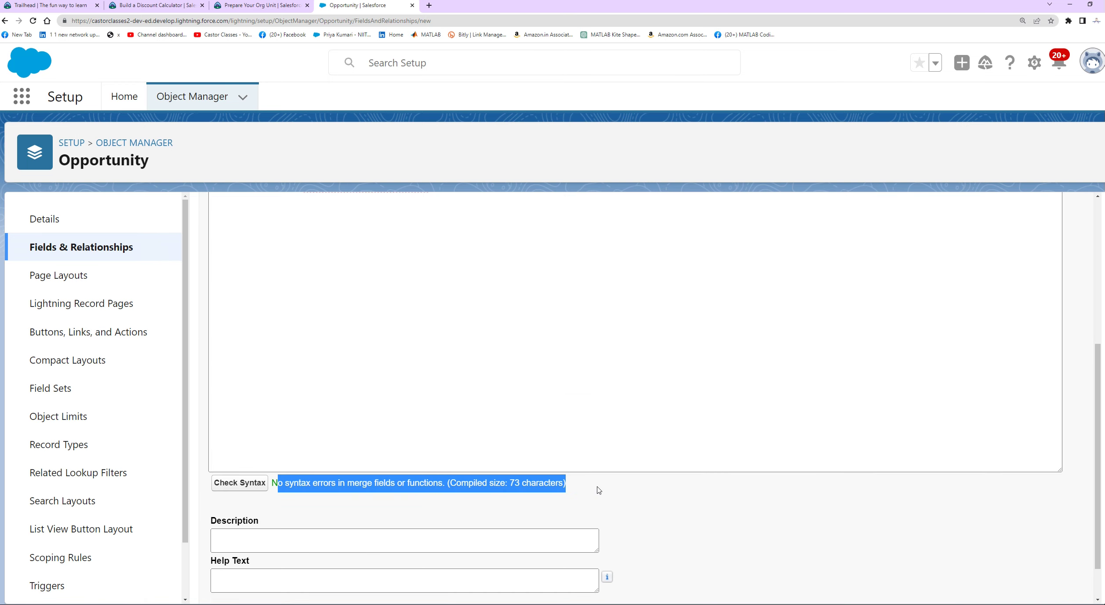
{"action": "left_click", "coordinate": [539, 402]}
Copy "Calculates the opportunity amount after any discount has been applied." from the Trailhead table into the formula field's description.
{"action": "left_click", "coordinate": [242, 9]}
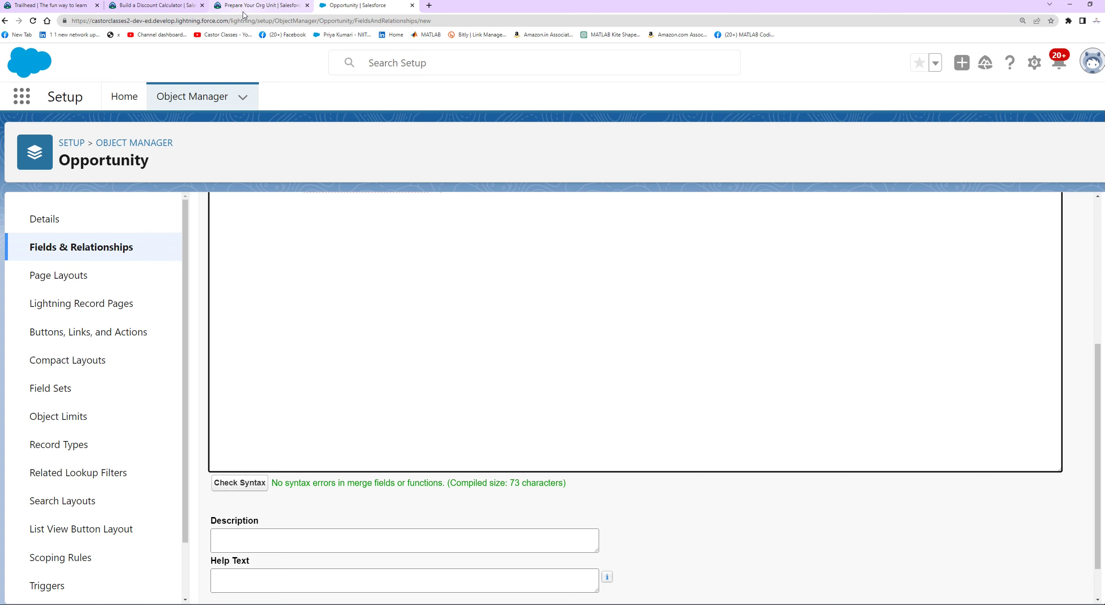
{"action": "left_click_drag", "start_coordinate": [315, 444], "coordinate": [682, 443]}
{"action": "key", "text": "ctrl+c"}
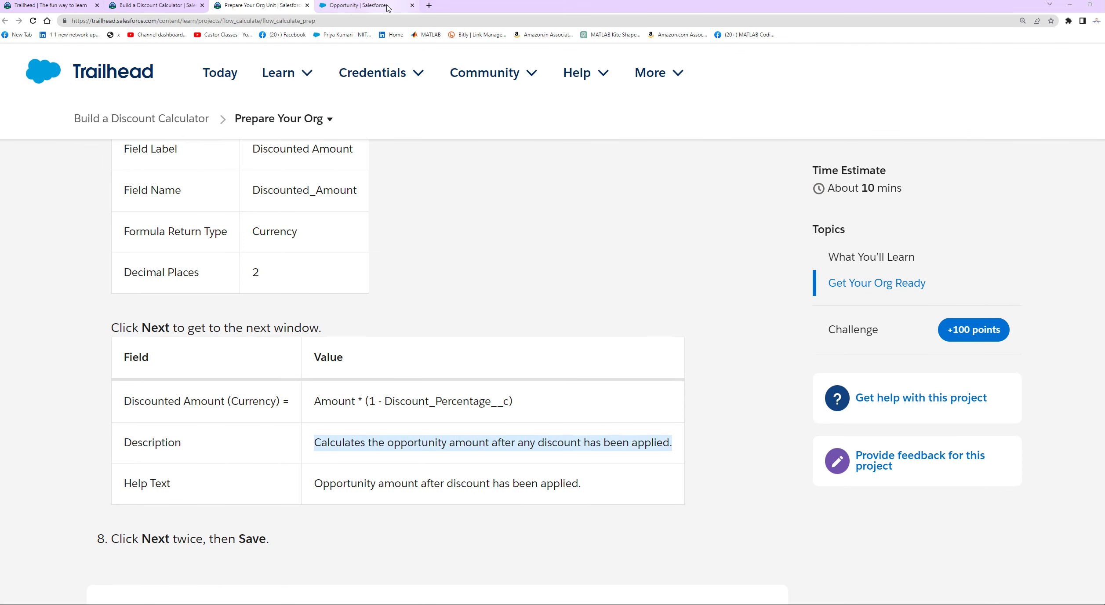
{"action": "left_click", "coordinate": [358, 5]}
{"action": "left_click", "coordinate": [323, 540]}
{"action": "key", "text": "ctrl+v"}
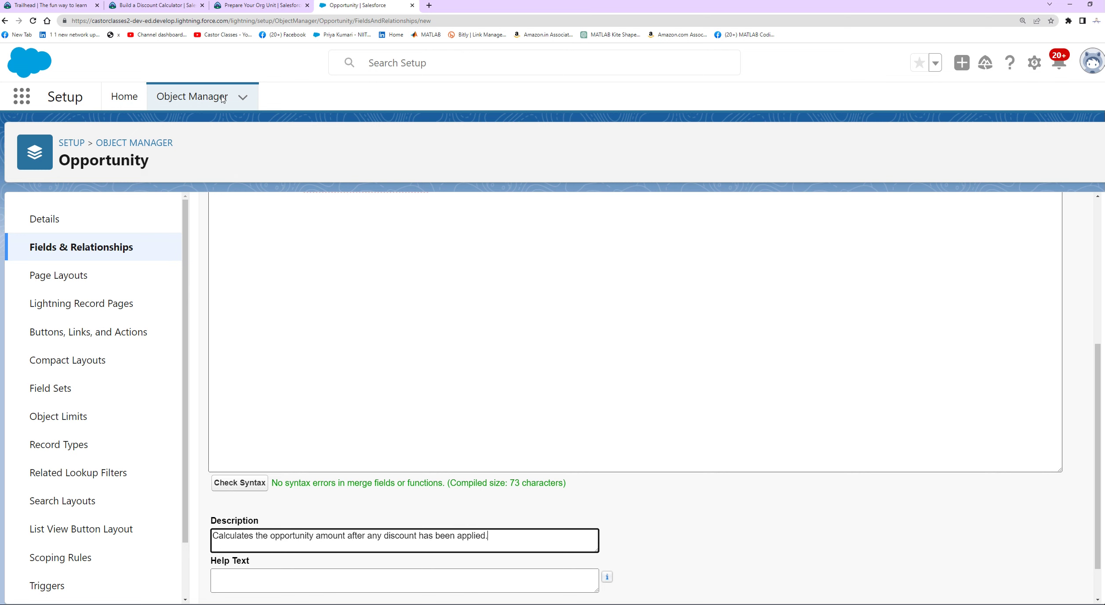
Copy "Opportunity amount after discount has been applied." from the Trailhead table into the formula field's help text.
{"action": "left_click", "coordinate": [242, 6]}
{"action": "left_click_drag", "start_coordinate": [313, 484], "coordinate": [592, 485]}
{"action": "key", "text": "ctrl+c"}
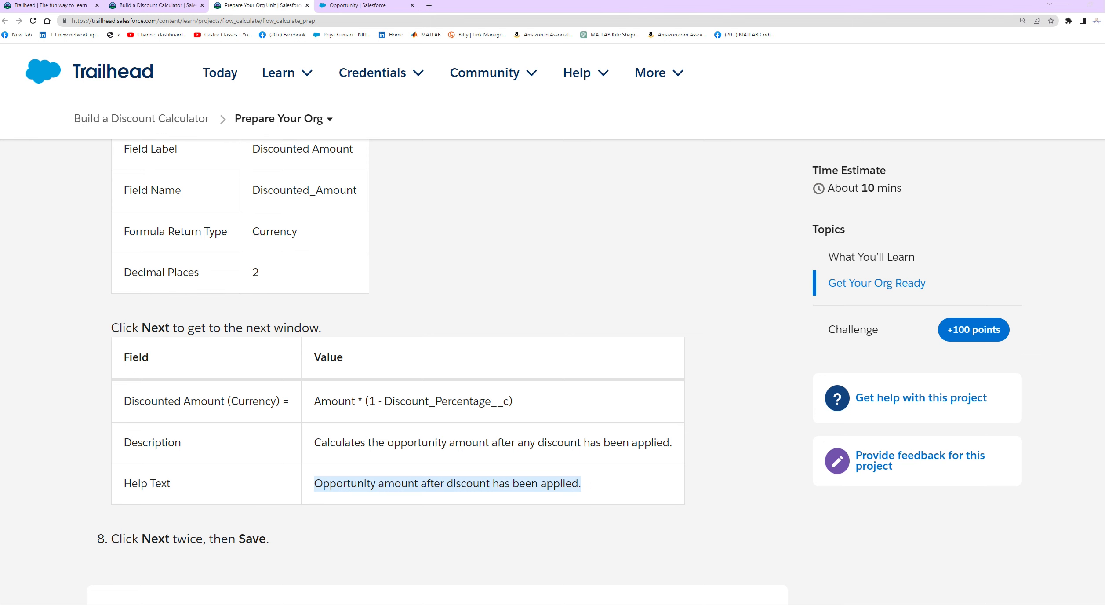
{"action": "left_click", "coordinate": [345, 5]}
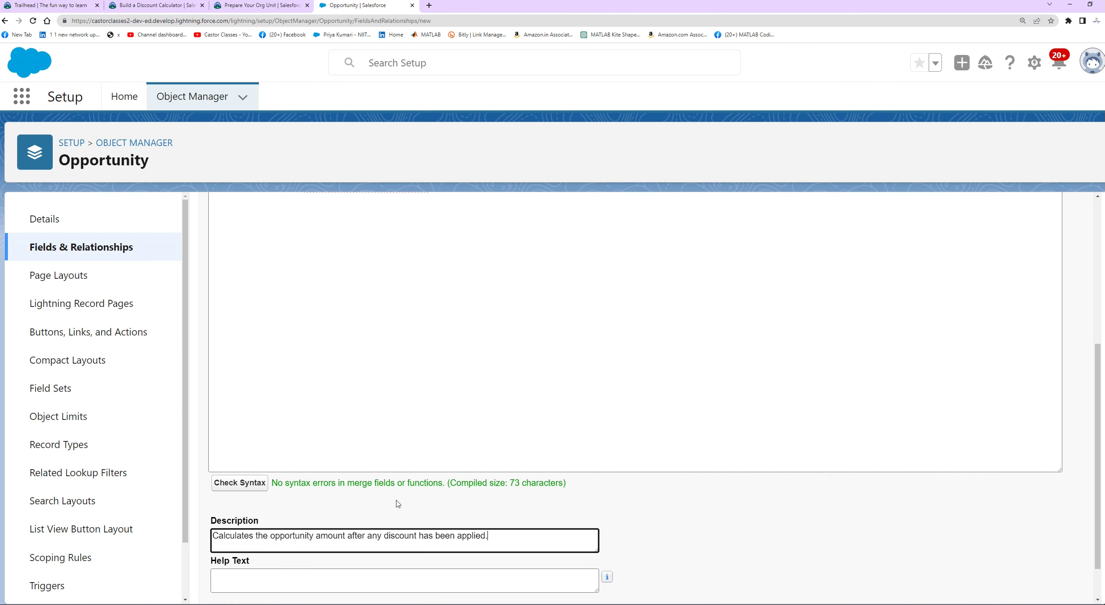
{"action": "left_click", "coordinate": [276, 572]}
{"action": "key", "text": "ctrl+v"}
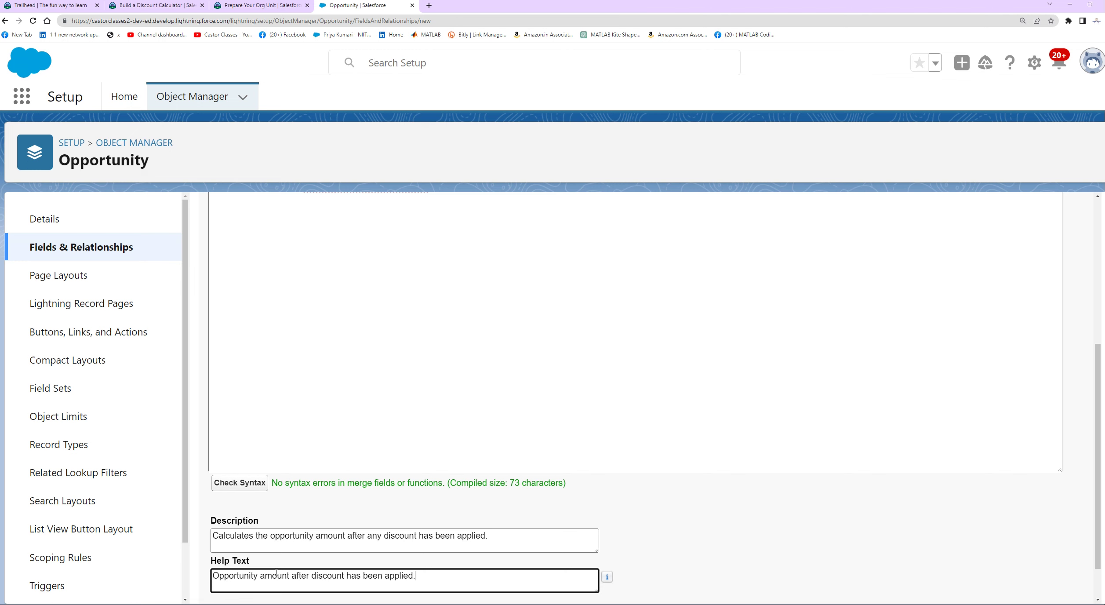
Check Trailhead's closing instruction for the field, accept the default field-level security and page layouts, and save the Discounted Amount field.
{"action": "scroll", "coordinate": [406, 407], "scroll_direction": "down", "scroll_amount": 1}
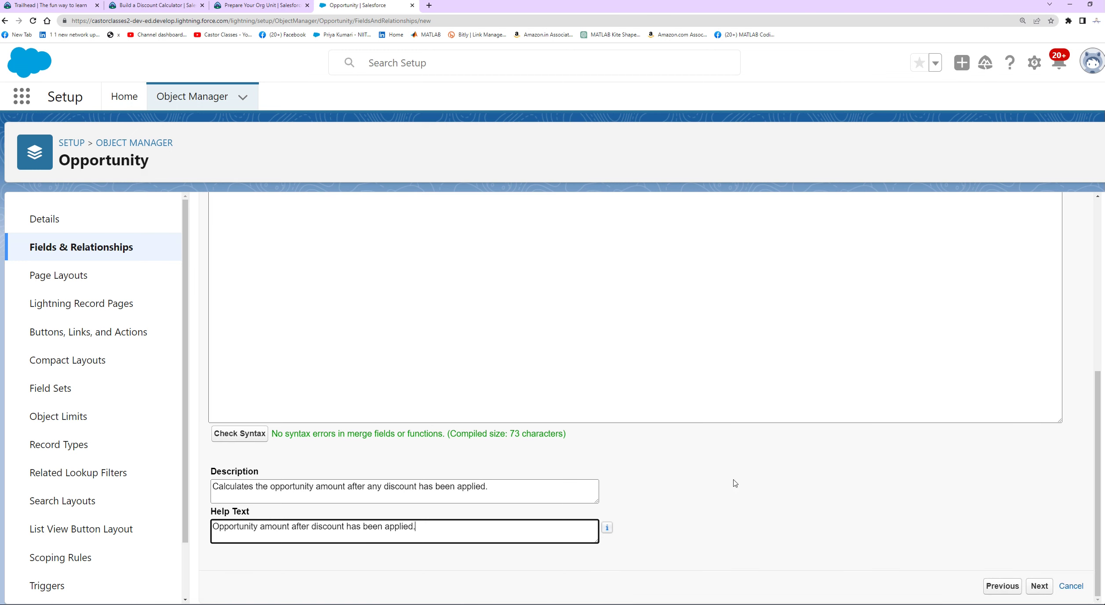
{"action": "left_click", "coordinate": [283, 6]}
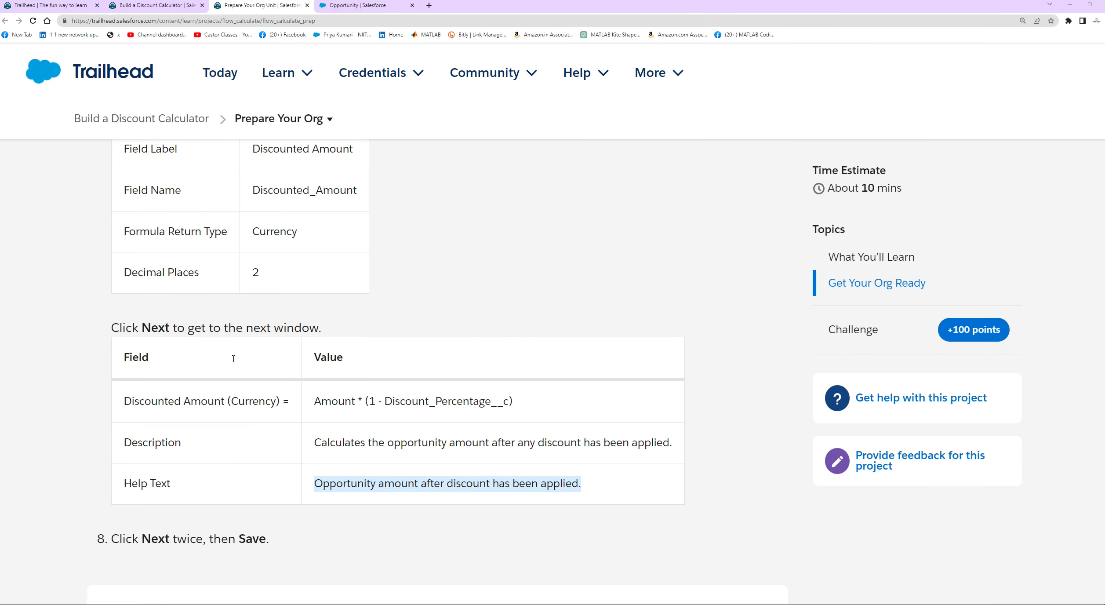
{"action": "left_click_drag", "start_coordinate": [120, 535], "coordinate": [307, 546]}
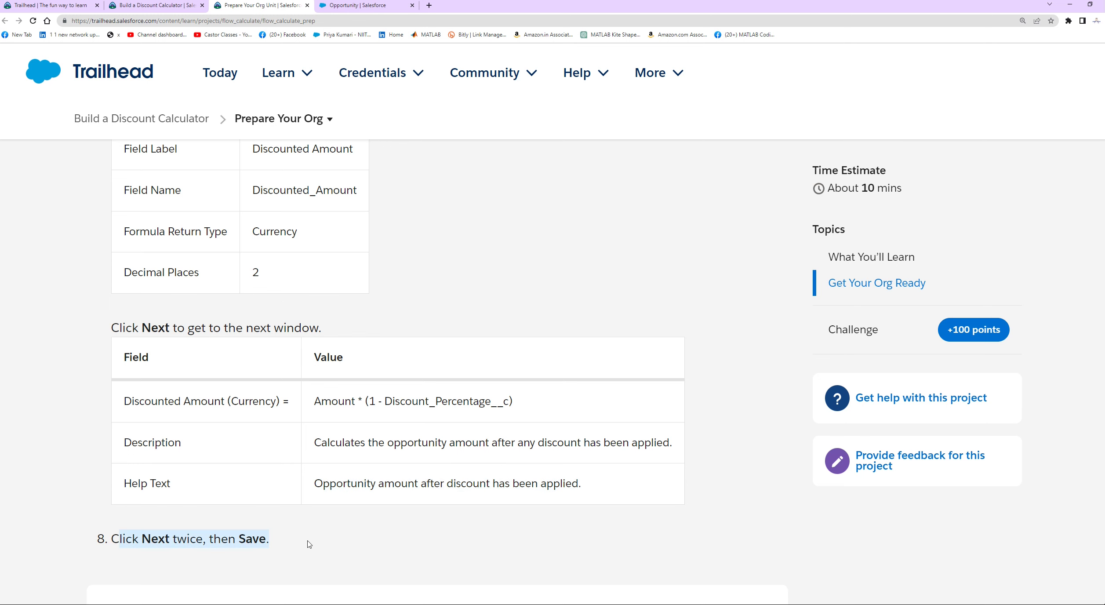
{"action": "left_click", "coordinate": [361, 6]}
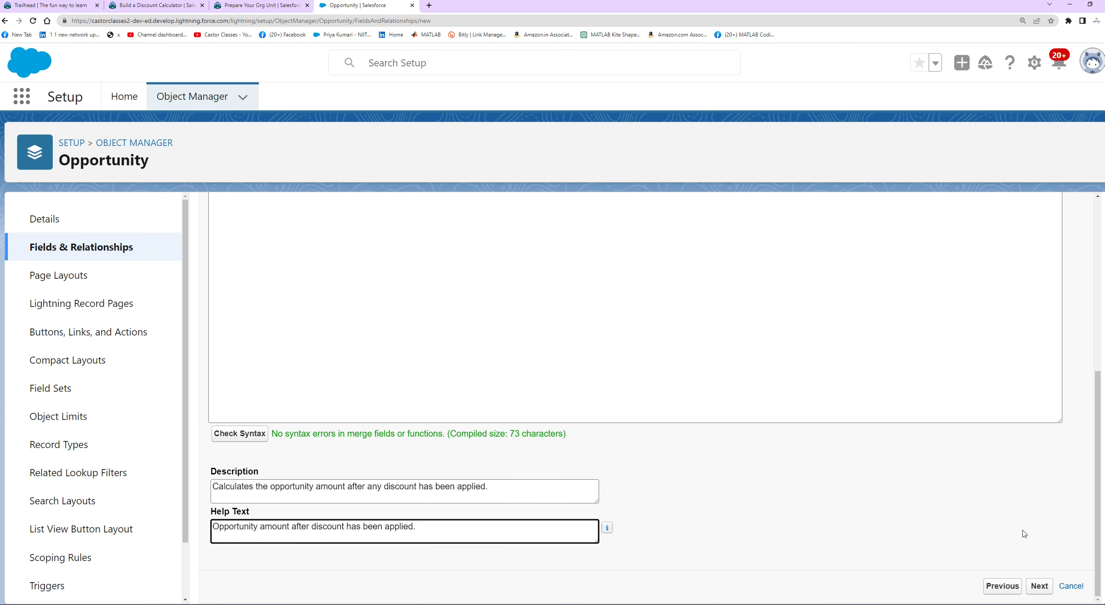
{"action": "left_click", "coordinate": [1046, 587]}
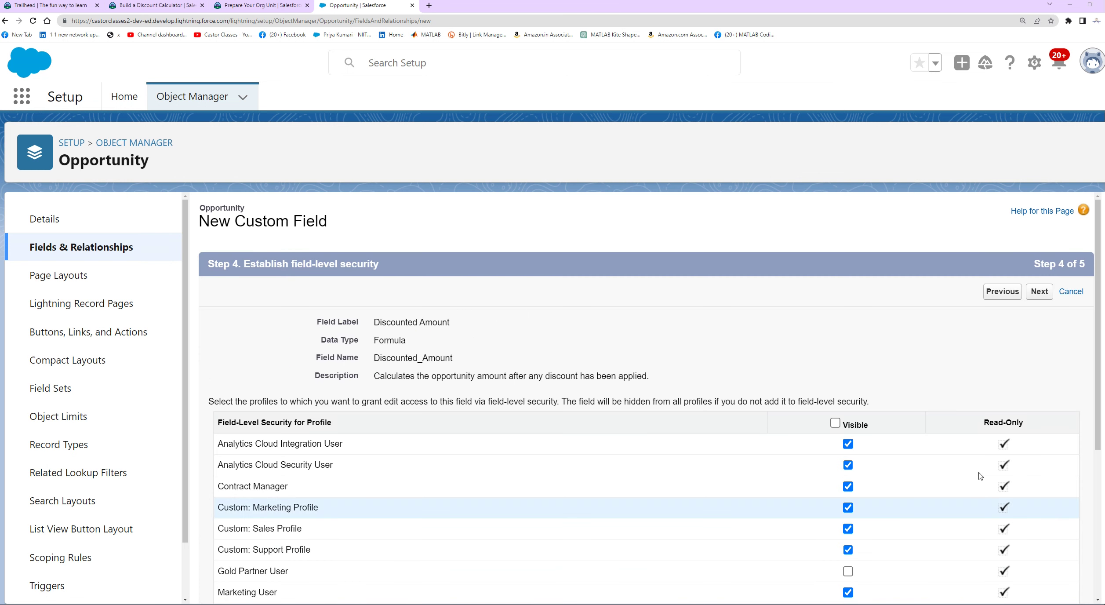
{"action": "left_click", "coordinate": [1040, 292]}
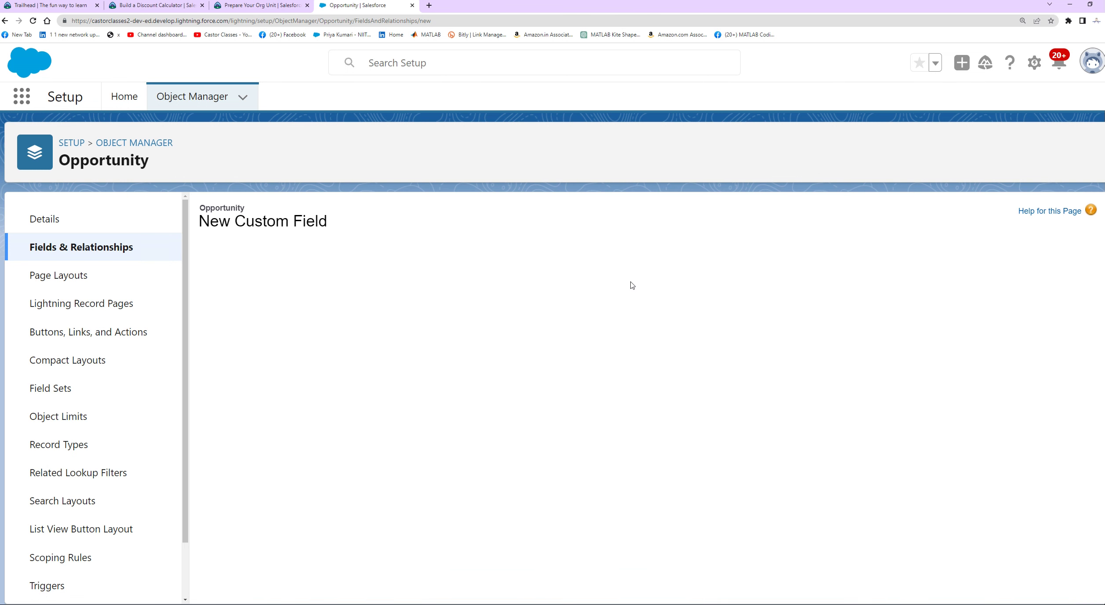
{"action": "left_click", "coordinate": [1041, 292]}
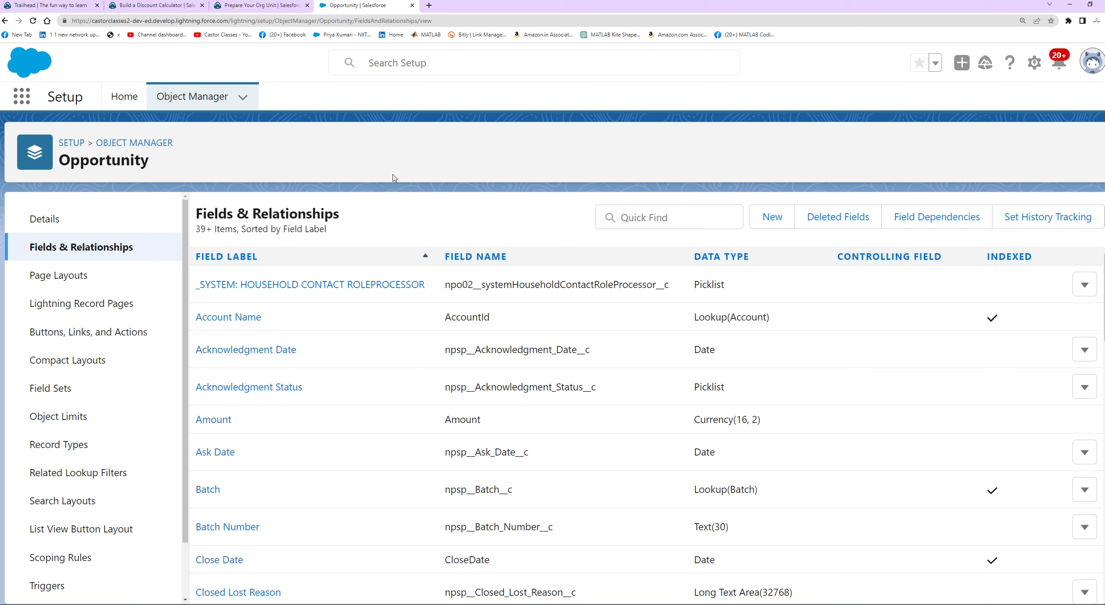
Return to the Trailhead Prepare Your Org unit and submit its Verify Step check for 100 points.
{"action": "left_click", "coordinate": [245, 5]}
{"action": "scroll", "coordinate": [412, 345], "scroll_direction": "down", "scroll_amount": 4}
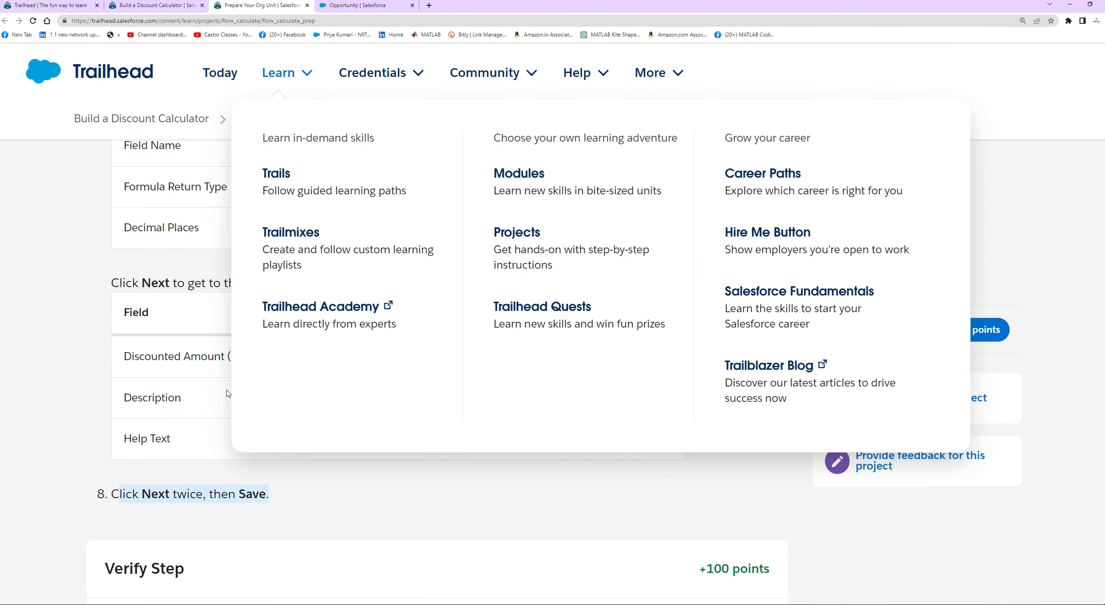
{"action": "scroll", "coordinate": [288, 534], "scroll_direction": "down", "scroll_amount": 3}
{"action": "left_click", "coordinate": [212, 483]}
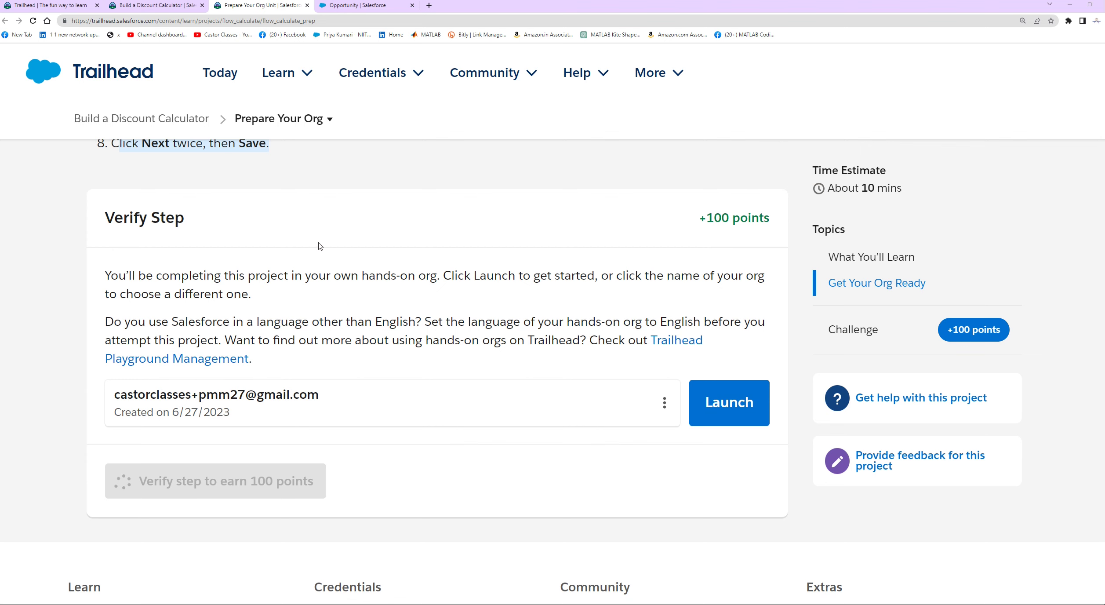